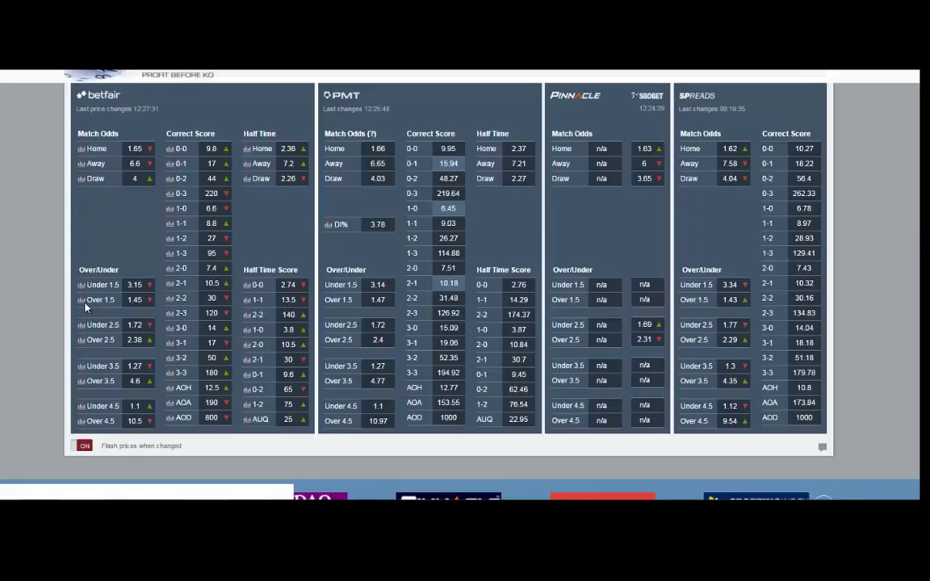
Step: Examine the price and volume charts for the Over 1.5, Under 2.5, Home and DI% entries of England v Wales
mouse_move(82, 305)
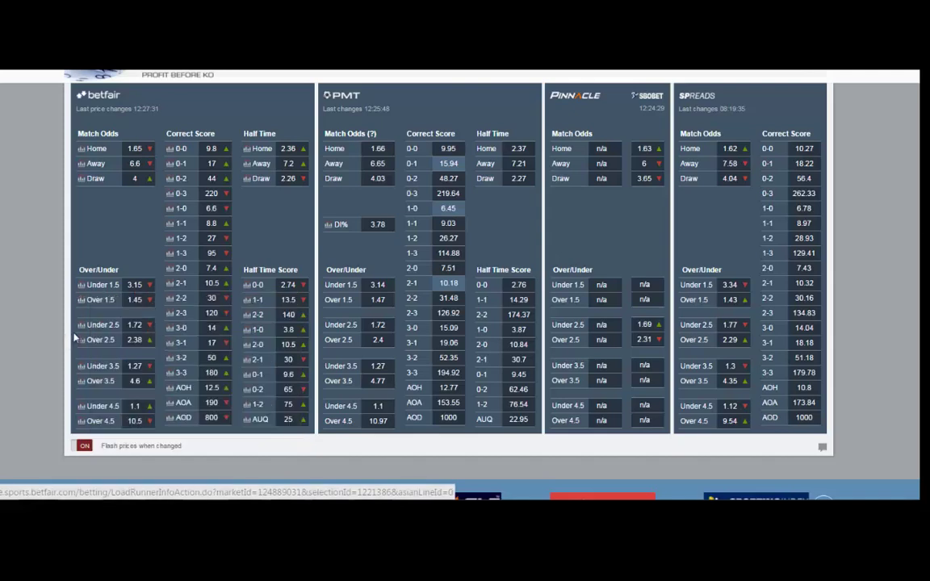
mouse_move(81, 327)
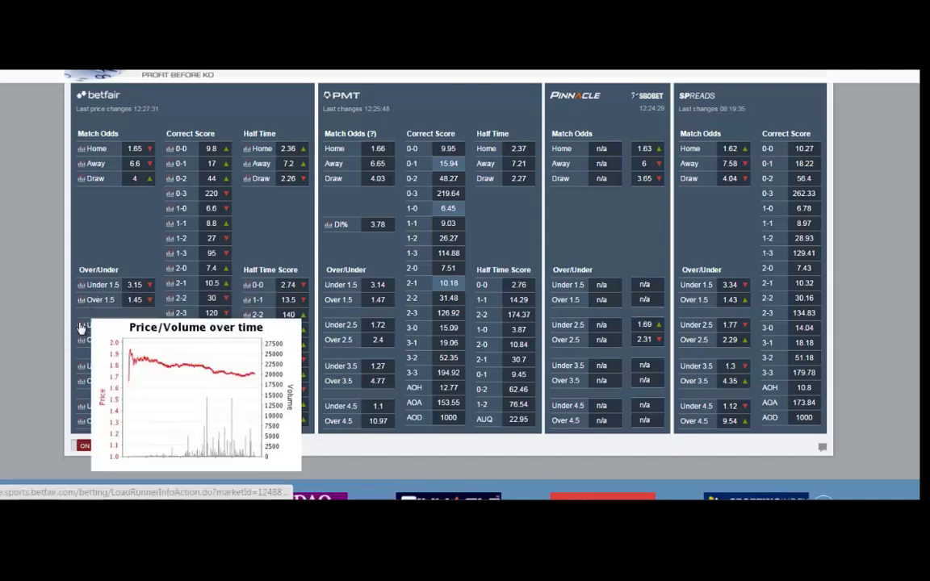
mouse_move(80, 151)
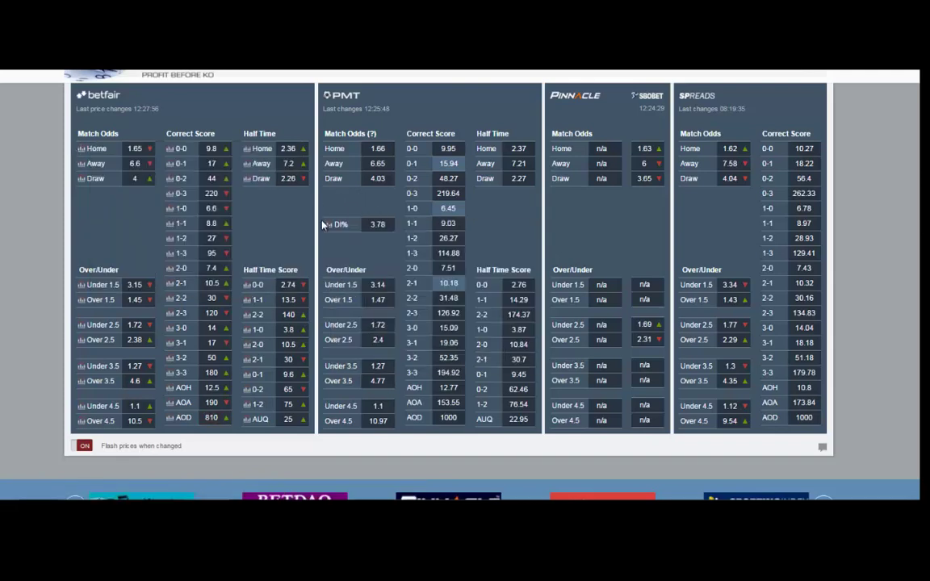
mouse_move(328, 228)
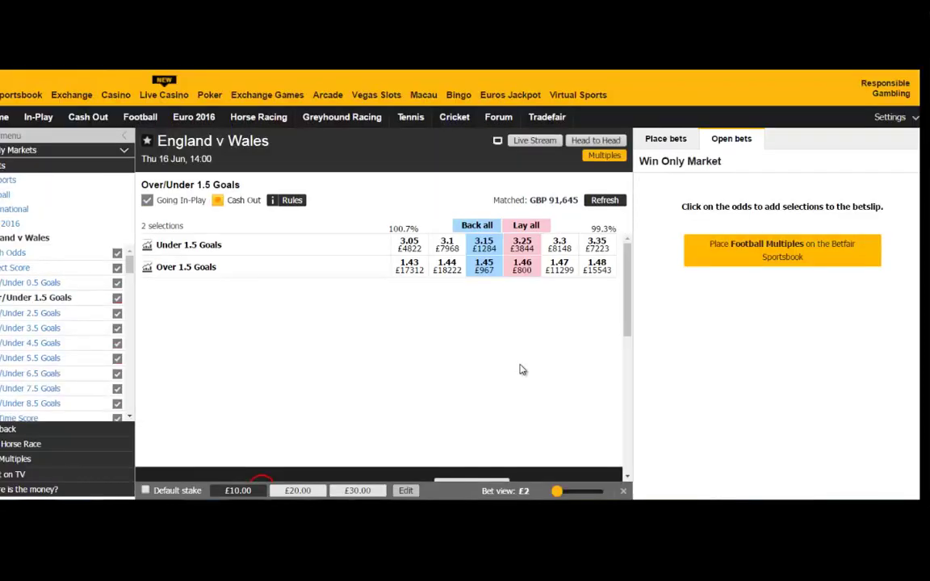
Step: Place a lay bet on Over 1.5 Goals at odds 1.45 with a backer's stake of £2,000
click(523, 264)
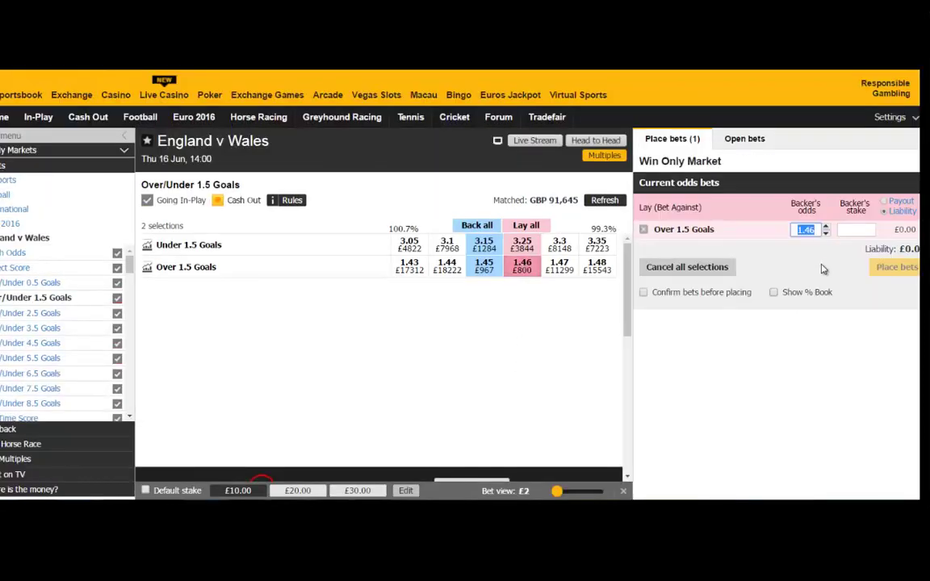
click(827, 233)
click(863, 229)
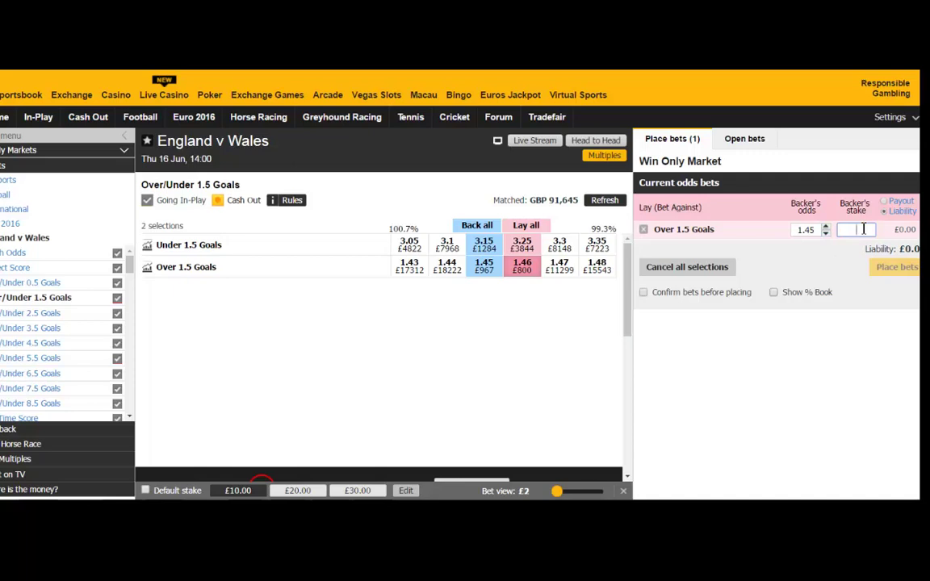
text(1500)
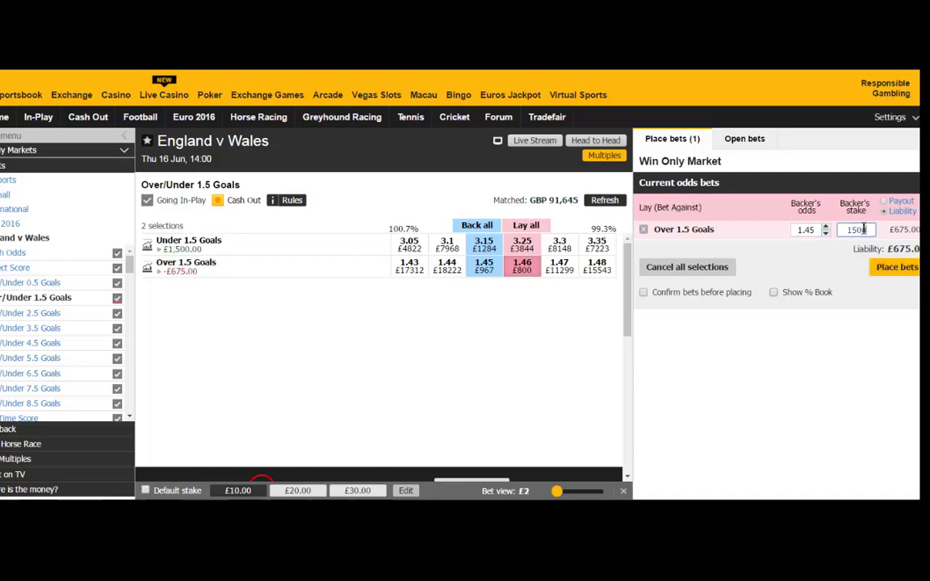
key(BackSpace)
key(BackSpace)
key(BackSpace)
key(BackSpace)
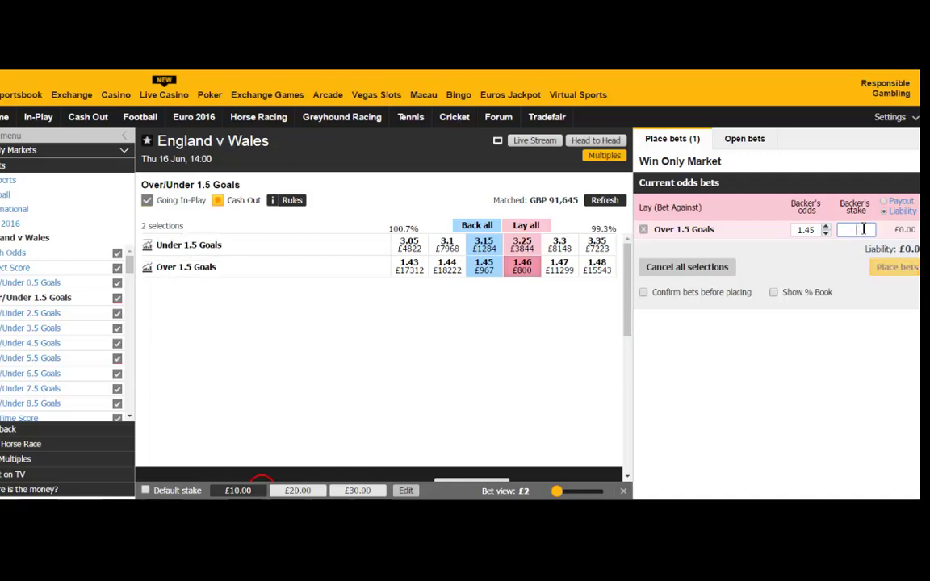
text(2000)
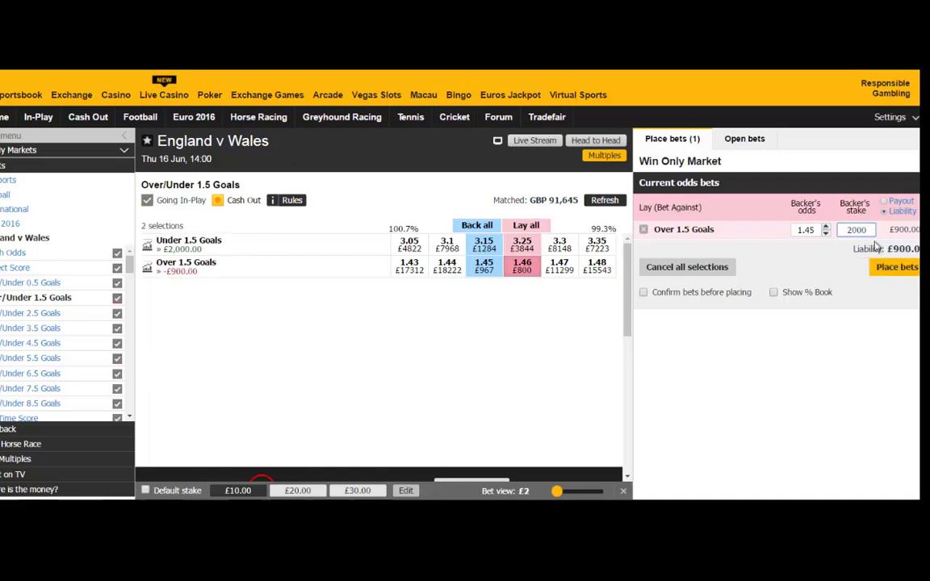
click(899, 268)
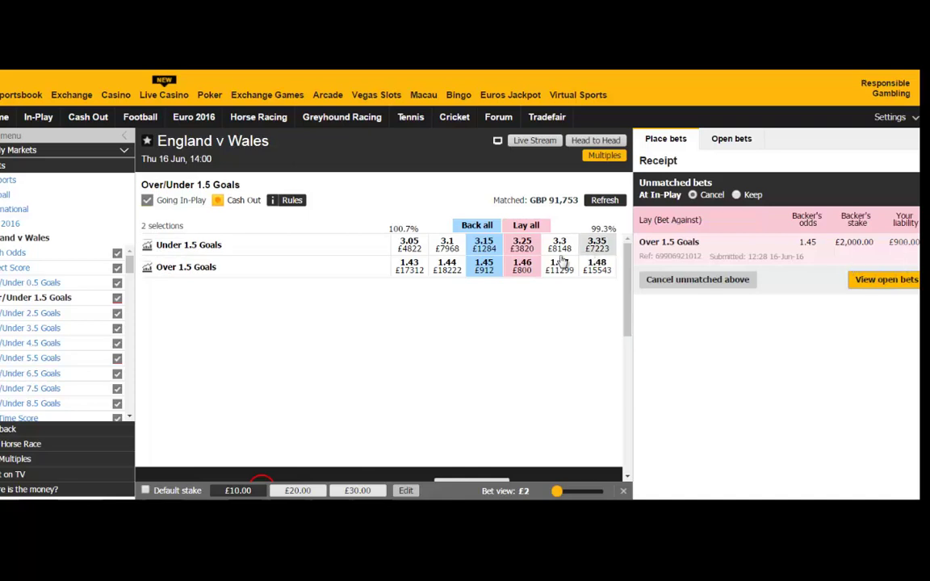
Step: Try a lay bet on Under 1.5 Goals with a £900 stake at lower odds such as 3.2, and cancel all selections
click(522, 245)
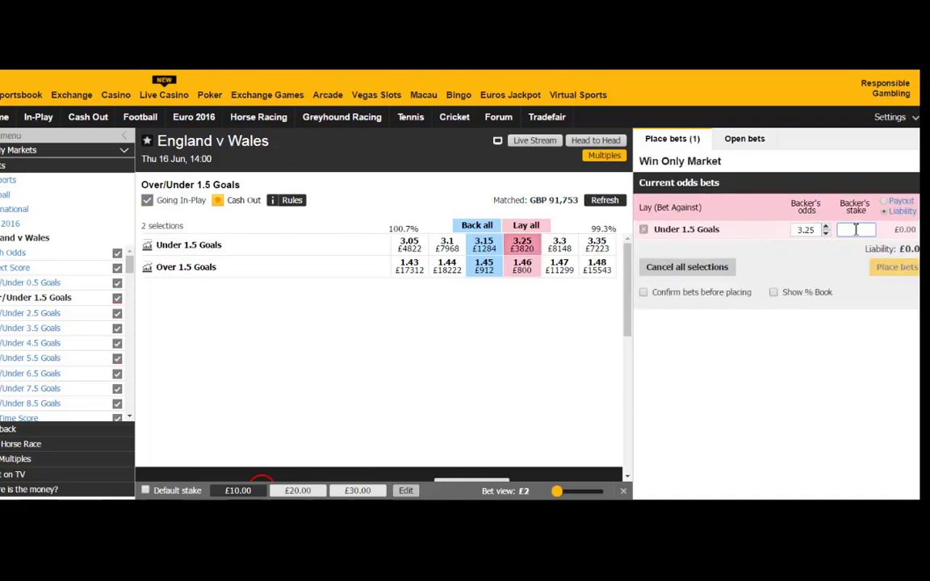
text(900)
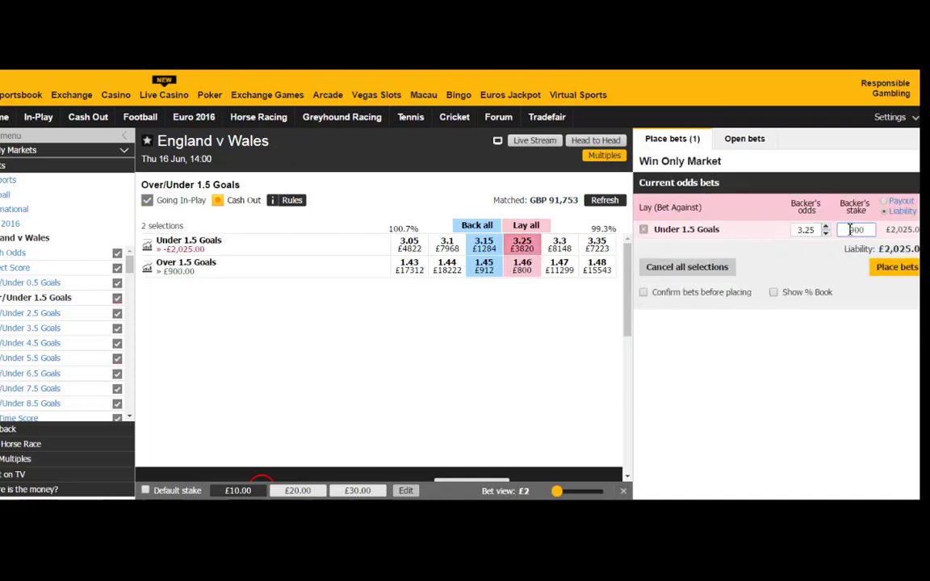
click(826, 234)
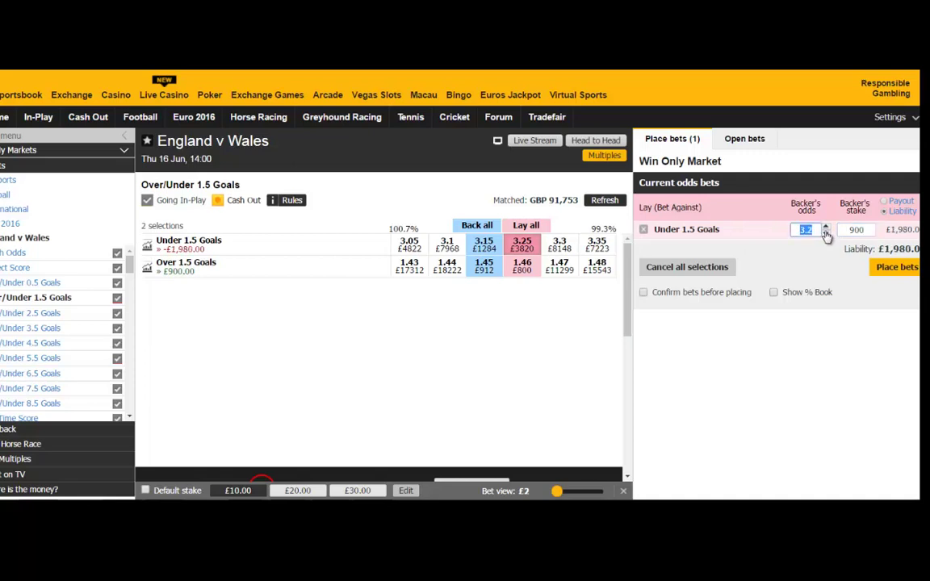
click(826, 234)
click(693, 268)
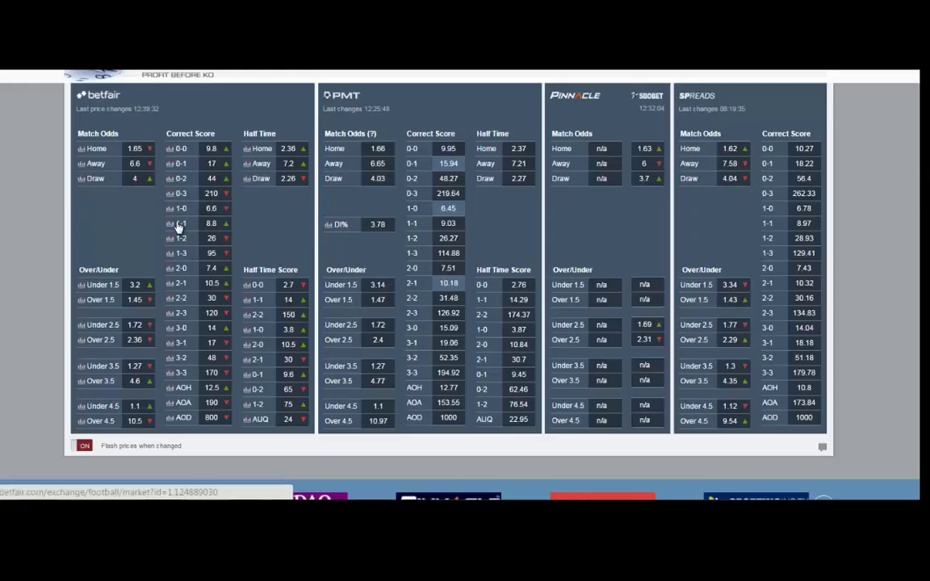
Step: Examine the Betfair price and volume charts for the 1-0 score, Under 2.5 and Home, and toggle the odds display
mouse_move(170, 212)
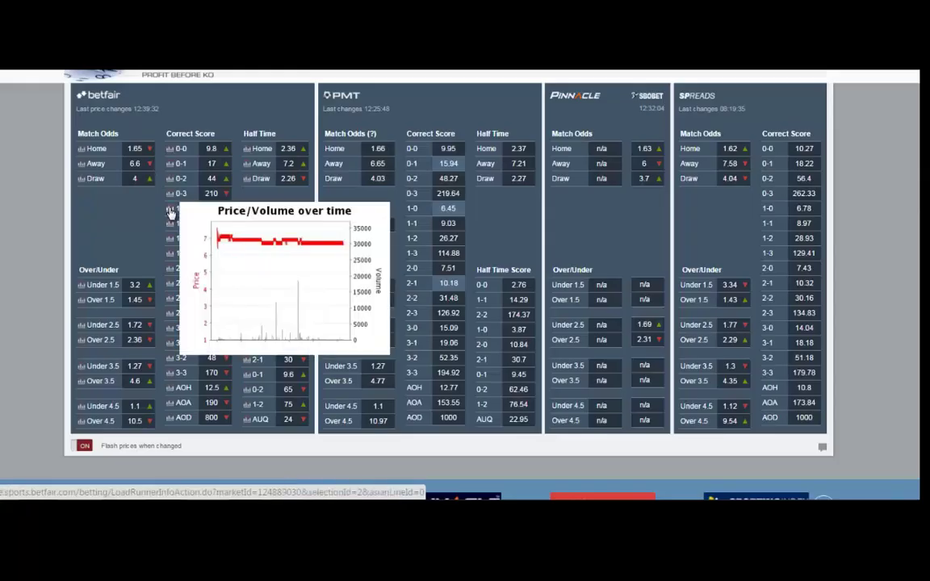
mouse_move(81, 327)
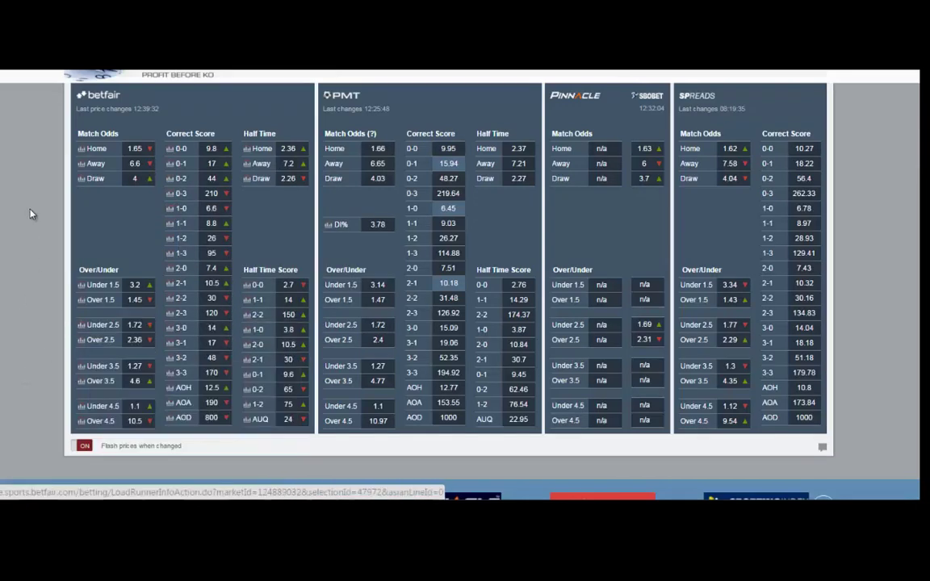
mouse_move(80, 151)
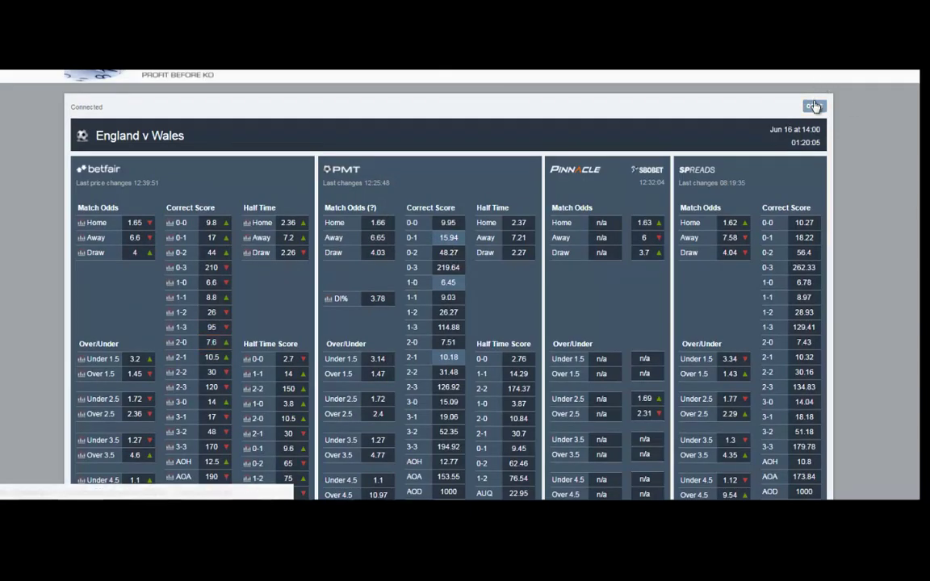
click(814, 107)
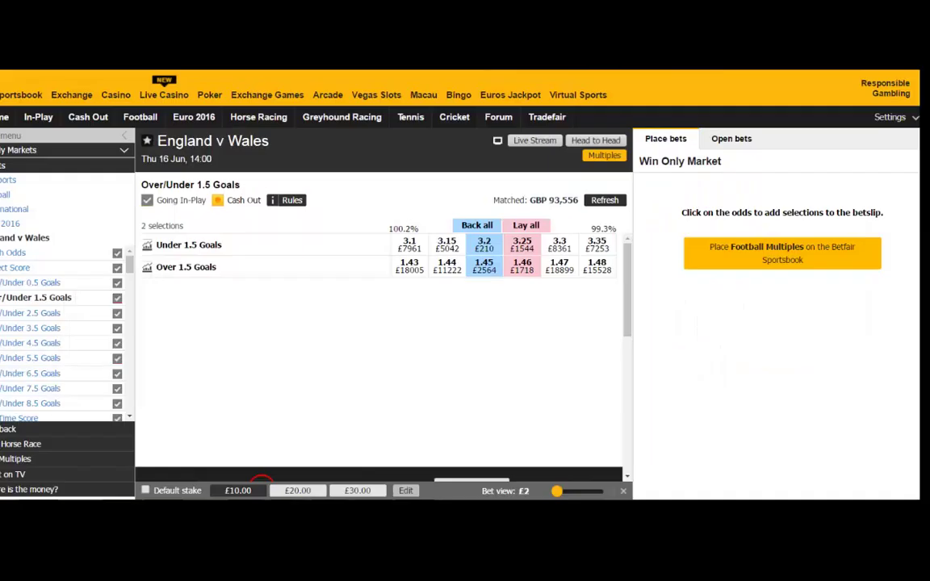
Step: In the Correct Score market, prepare a back bet on 1-0 at odds 6.8 with a £100 stake
click(51, 276)
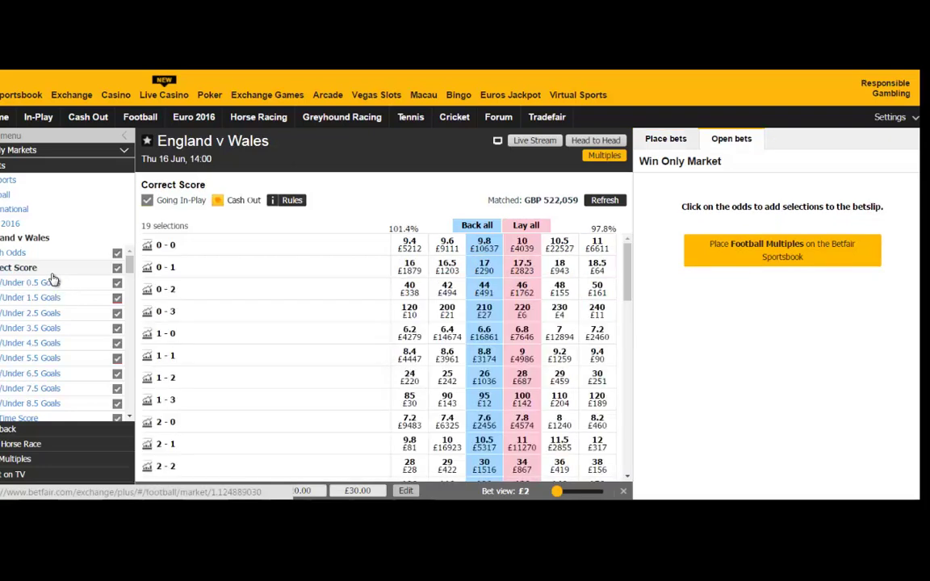
click(487, 341)
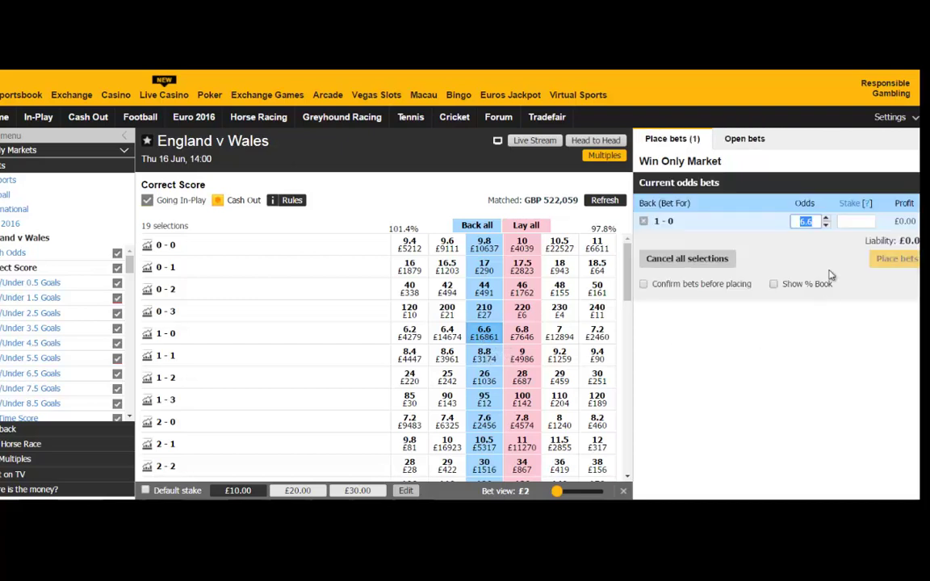
click(826, 219)
click(854, 222)
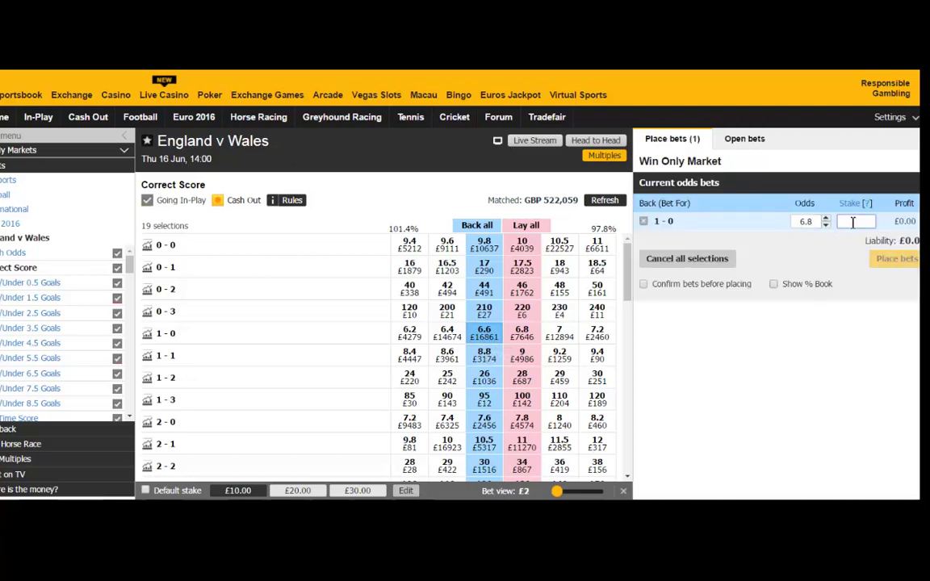
text(100)
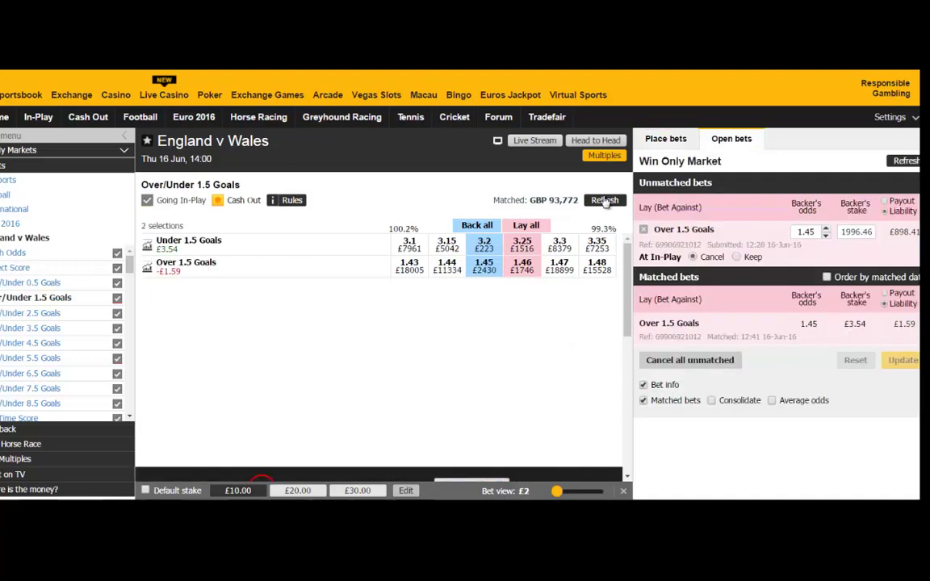
Step: Refresh the Over/Under 1.5 Goals market and check the Over 1.5 chart and prices on the odds comparison page
click(606, 201)
click(606, 202)
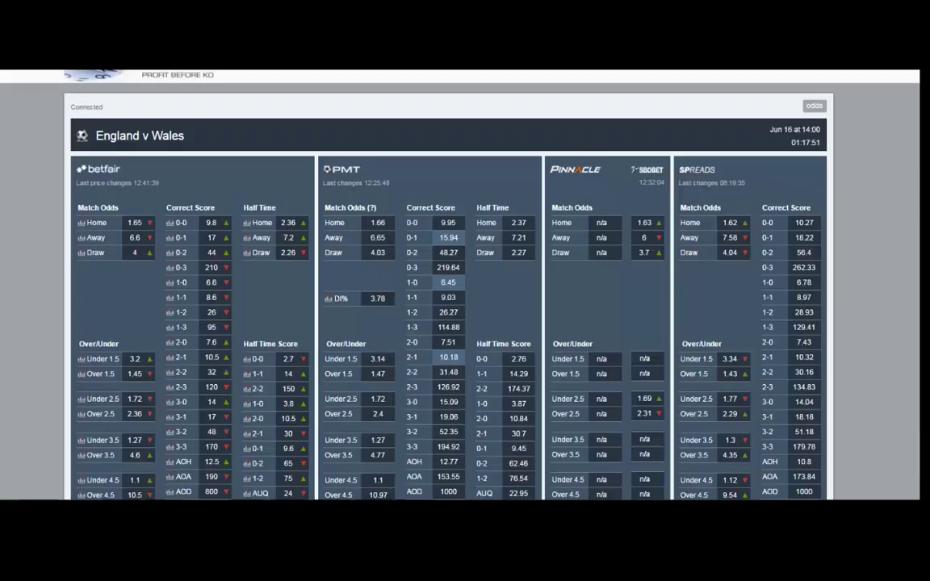
mouse_move(81, 379)
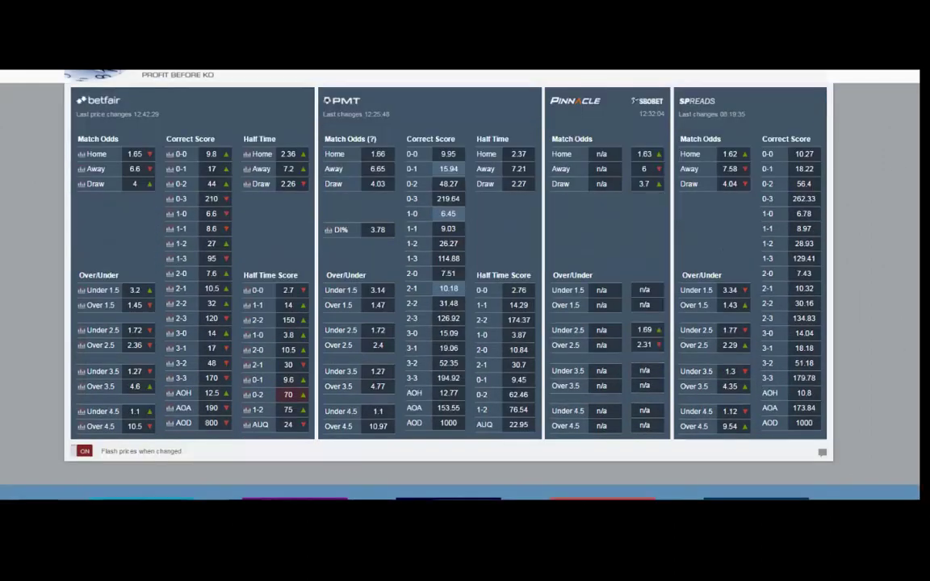
scroll(444, 282, up, 1)
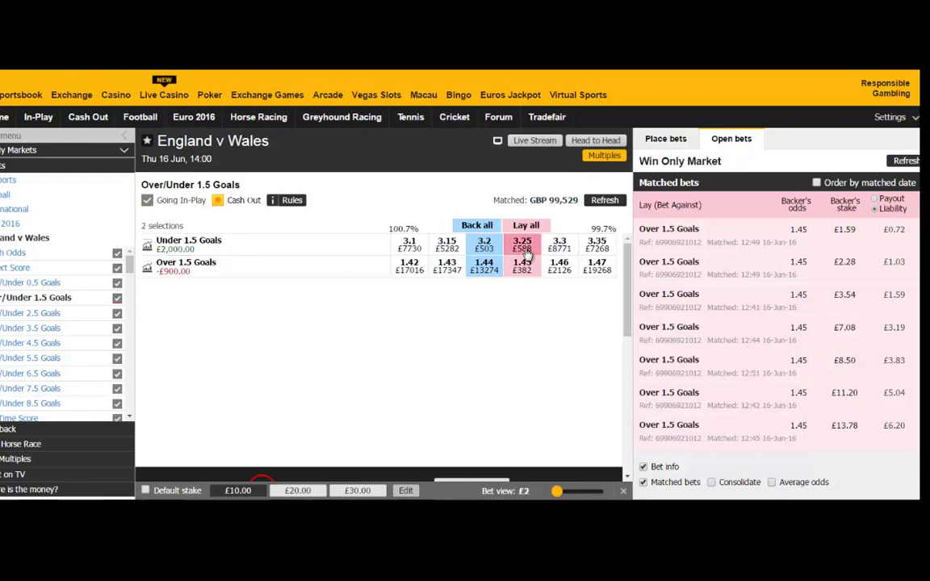
Step: Place a lay bet on Under 1.5 Goals at odds 3.2 with a £900 stake, refreshing the market prices before submitting
click(524, 248)
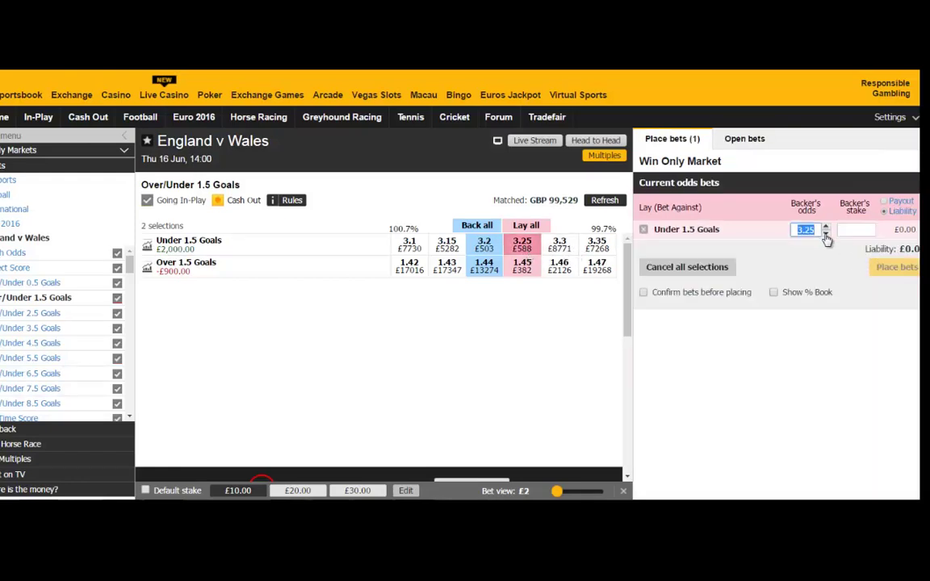
click(826, 234)
click(854, 231)
text(900)
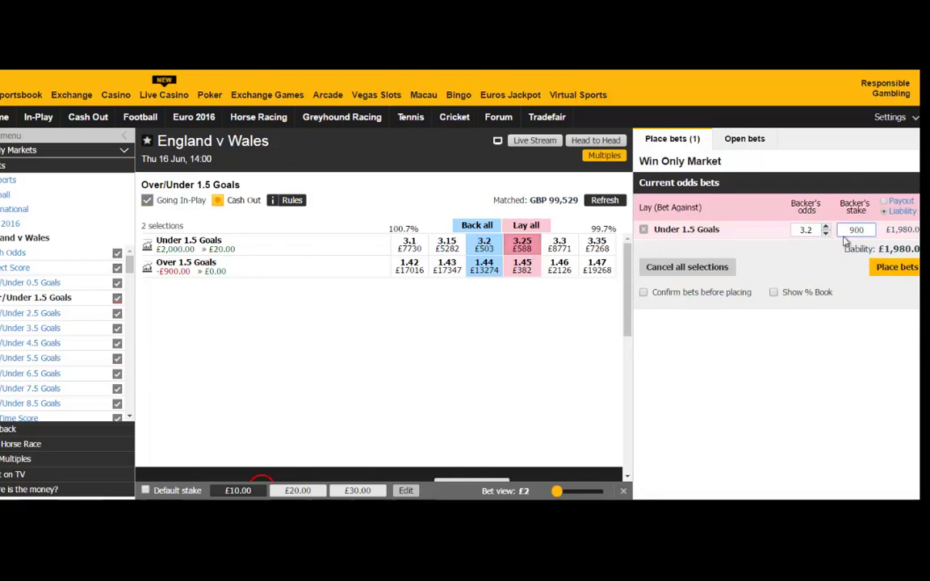
click(826, 236)
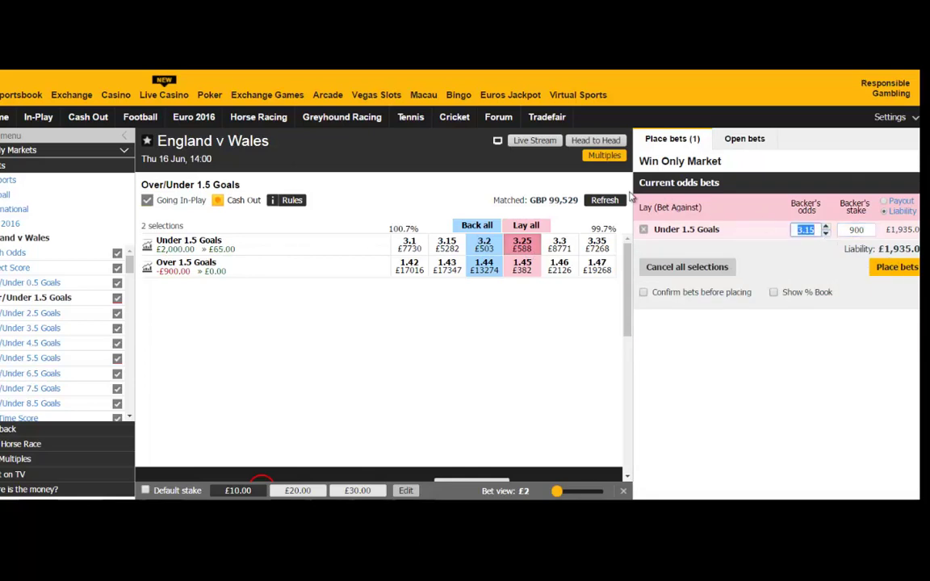
click(606, 201)
click(608, 202)
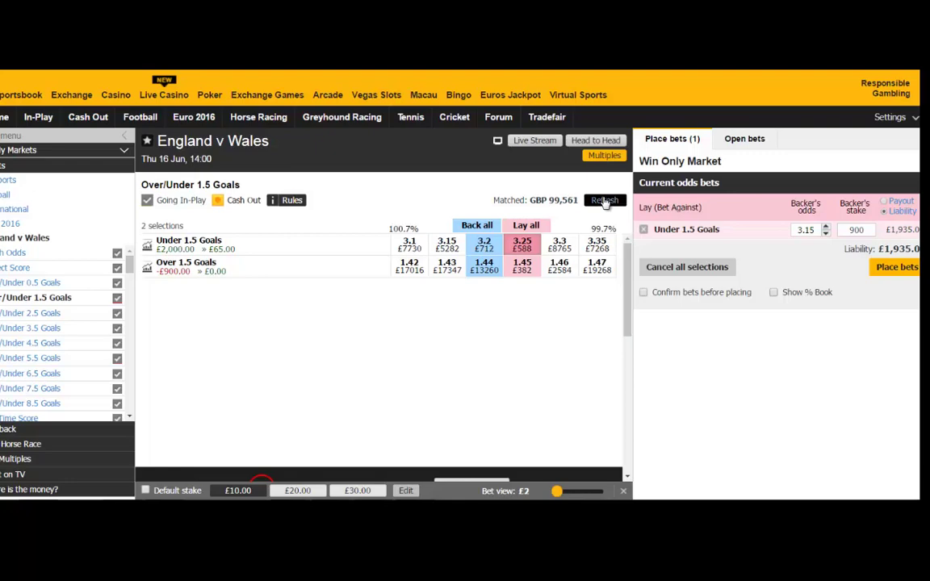
click(828, 229)
click(902, 266)
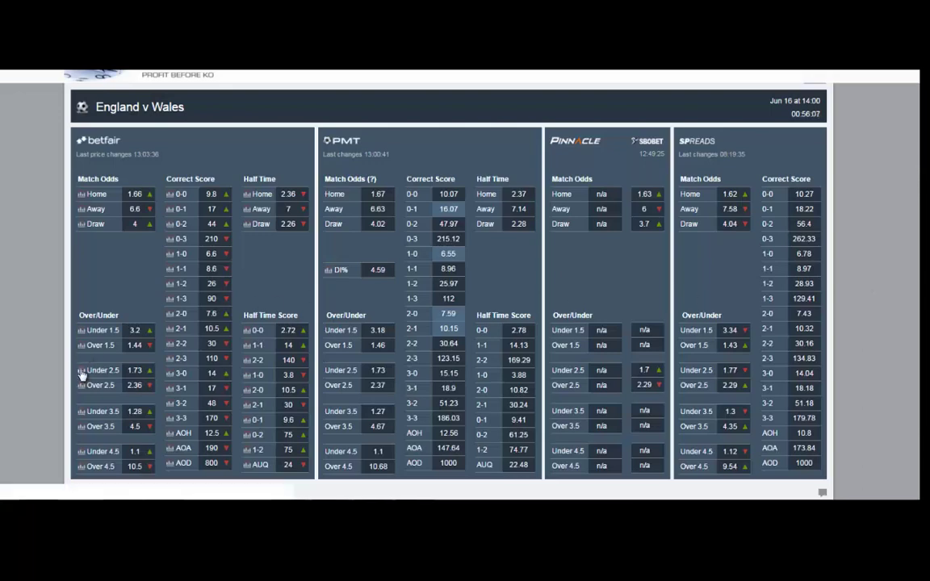
Step: Add a lay bet on Over 1.5 Goals at odds 1.46 with a £2,000 stake to the betslip
mouse_move(82, 376)
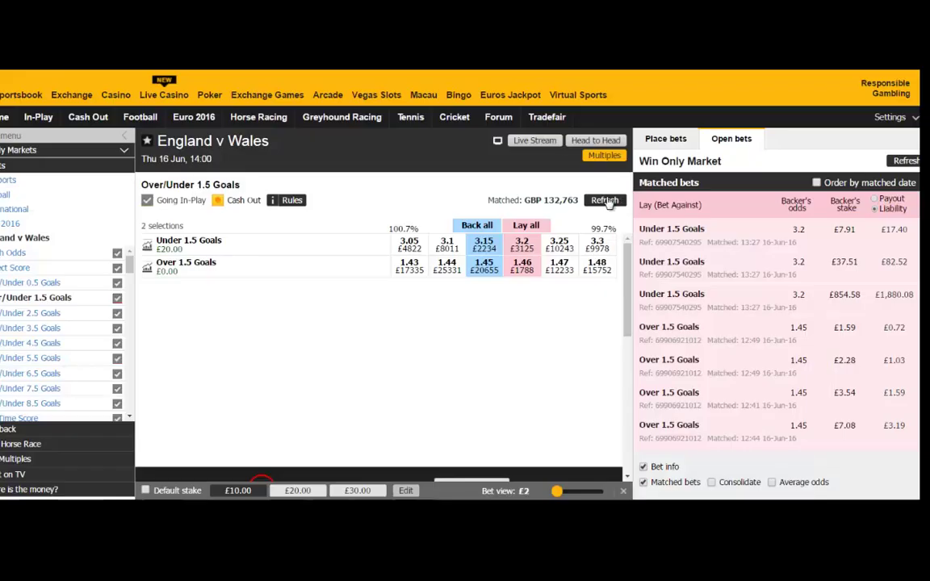
click(522, 266)
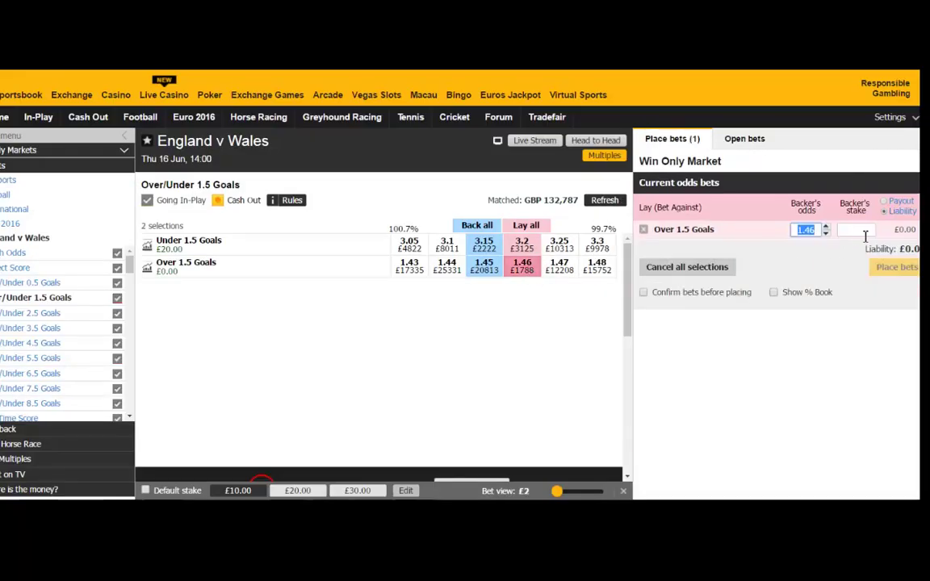
click(865, 233)
text(2000)
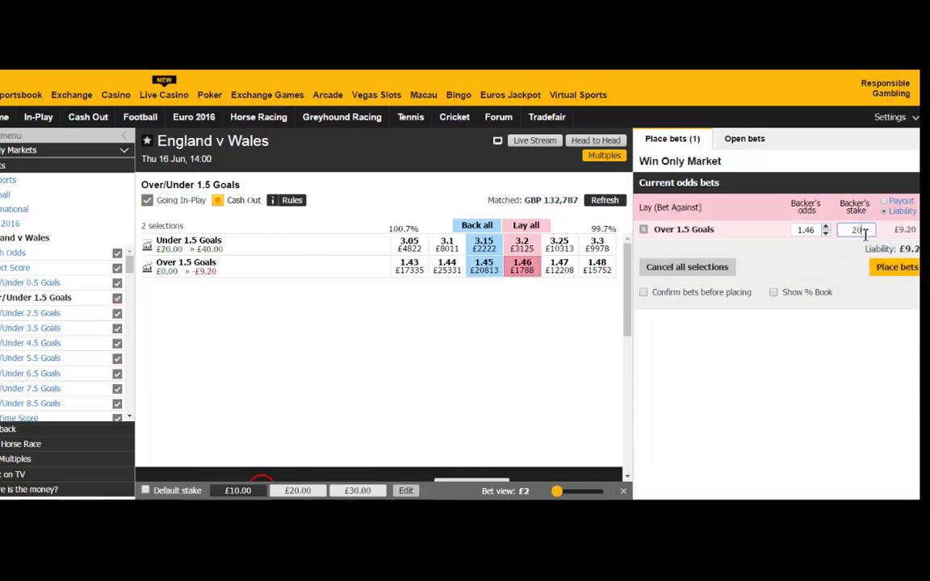
Step: Add a lay bet on Under 1.5 Goals to the betslip with a £920 stake at odds 3.15
click(521, 245)
click(869, 229)
text(920)
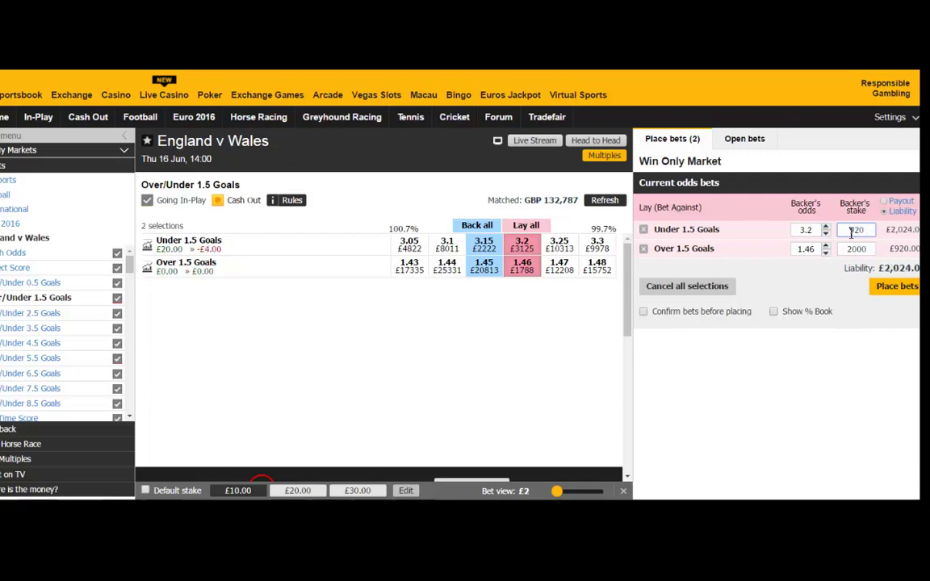
click(824, 235)
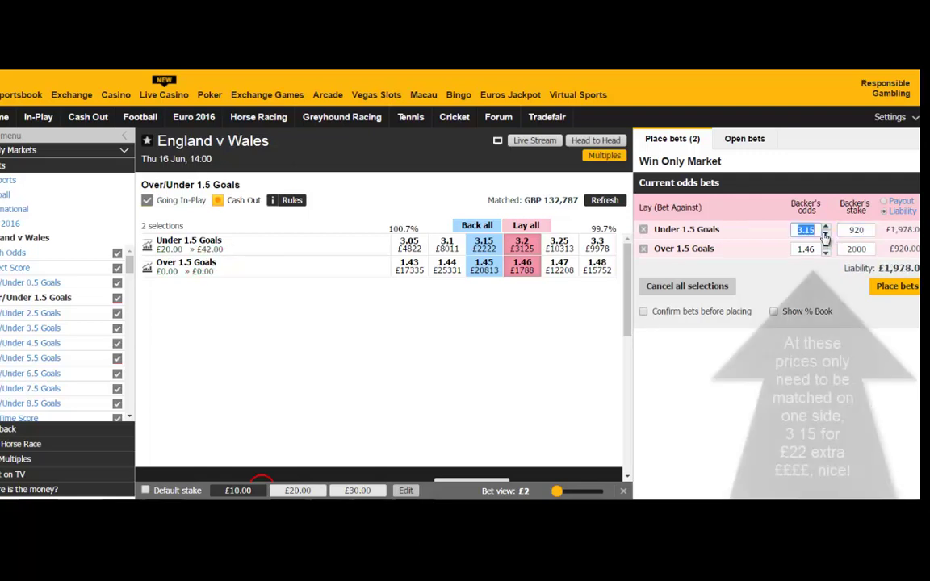
Step: Remove the Under 1.5 Goals lay from the betslip and place the Over 1.5 Goals lay at odds 1.46 with a £2,000 stake
click(824, 235)
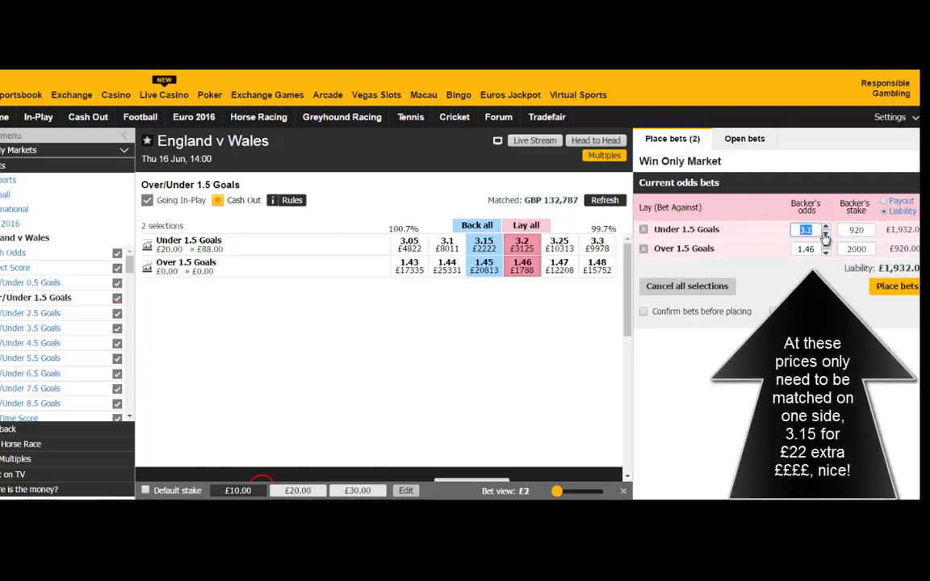
click(644, 231)
click(894, 270)
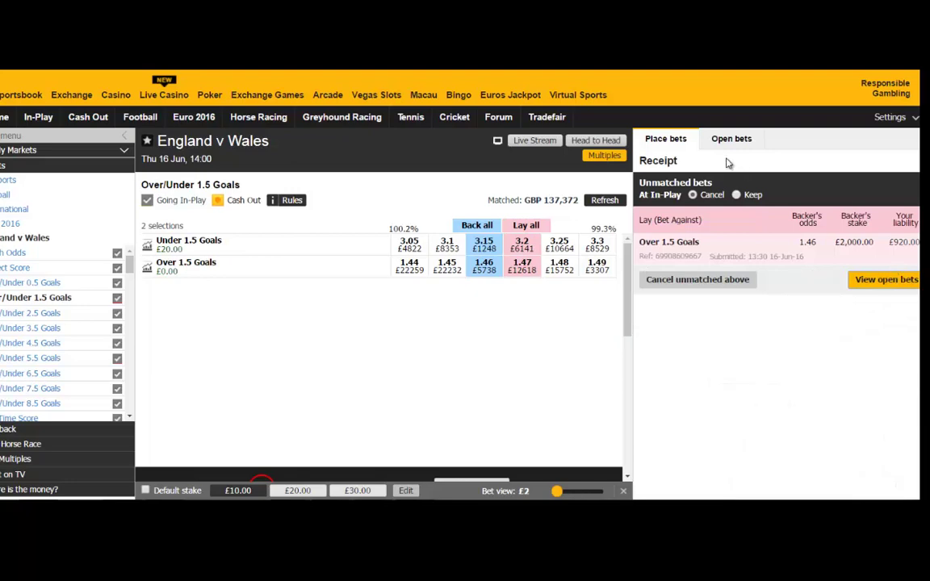
click(604, 200)
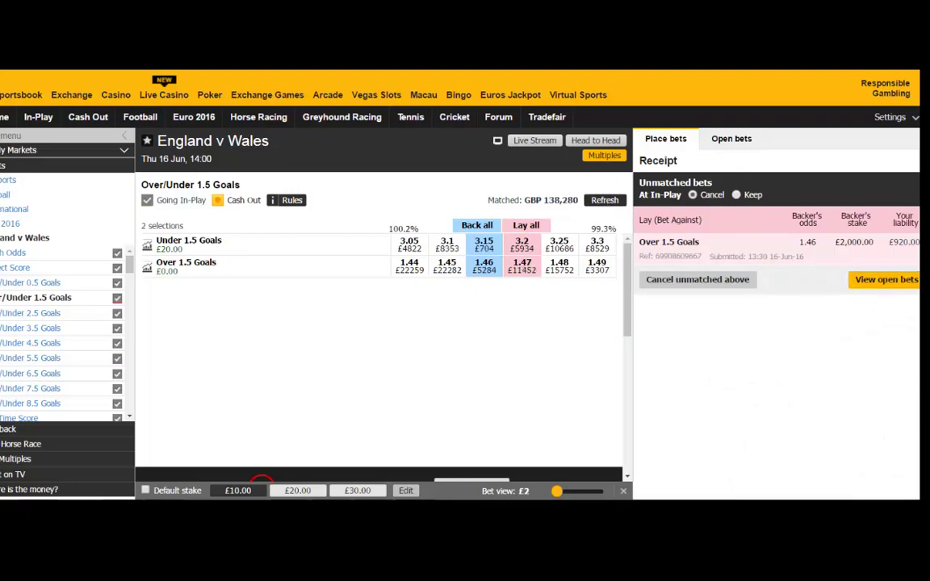
Step: In the Correct Score market, change the unmatched 1 - 0 lay bet's odds to 6.6 and submit the update
key(ctrl+Tab)
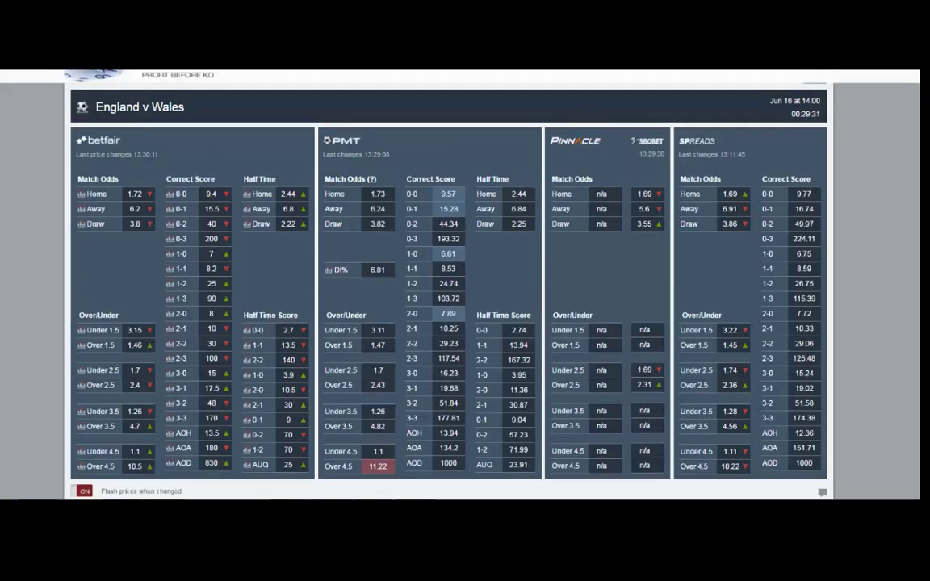
key(ctrl+shift+Tab)
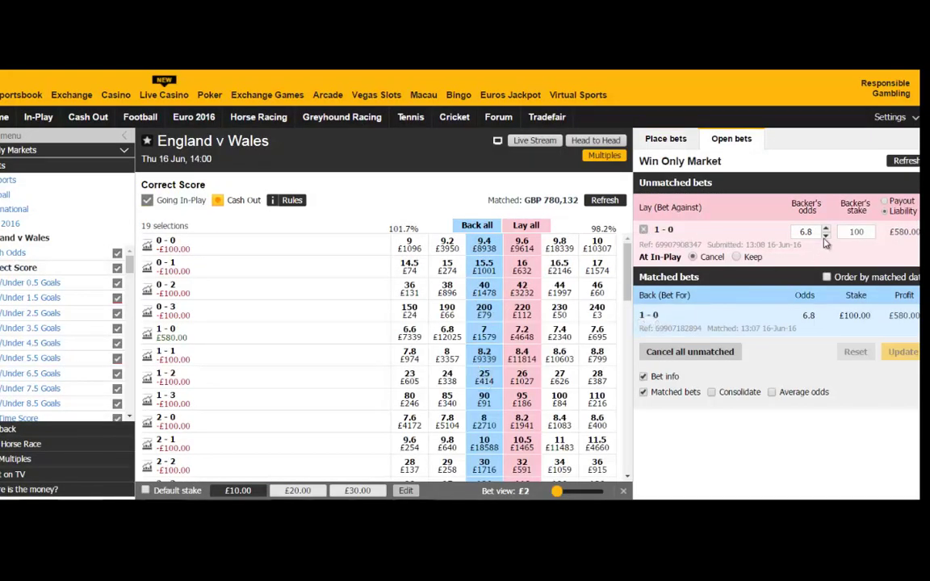
click(826, 235)
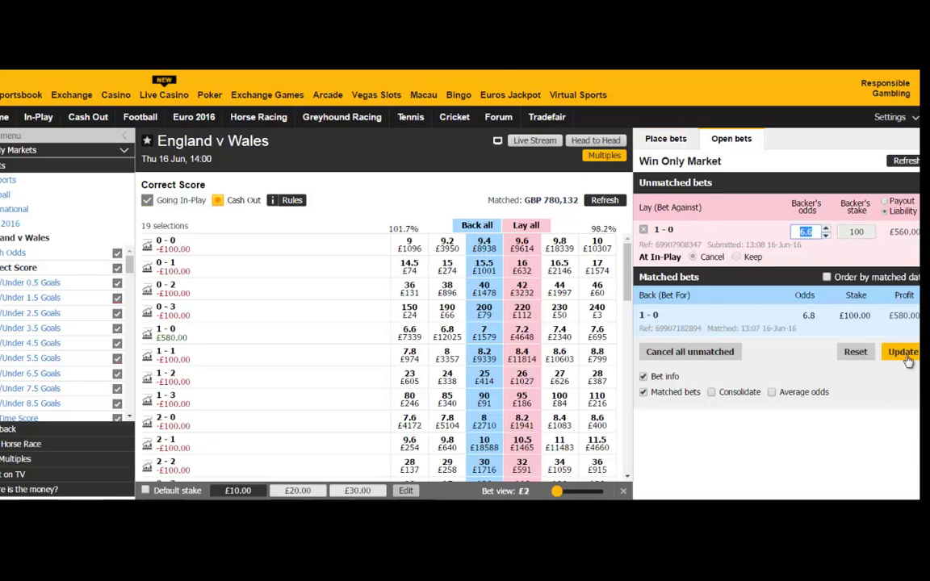
key(Return)
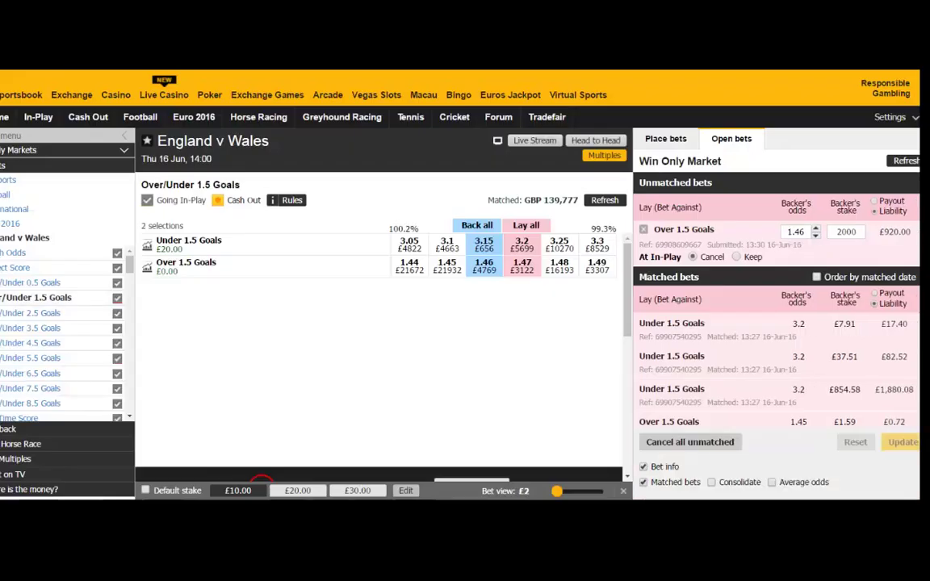
click(604, 201)
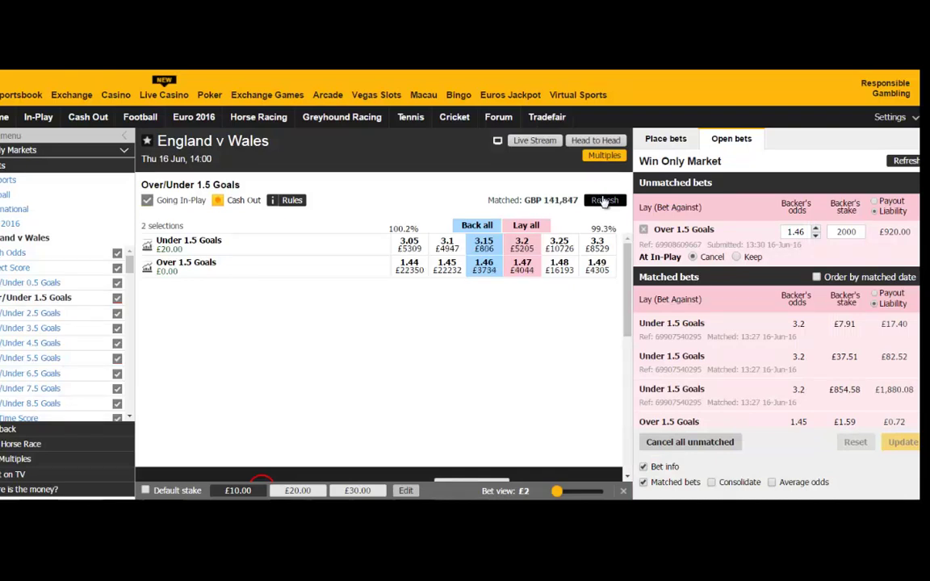
click(521, 244)
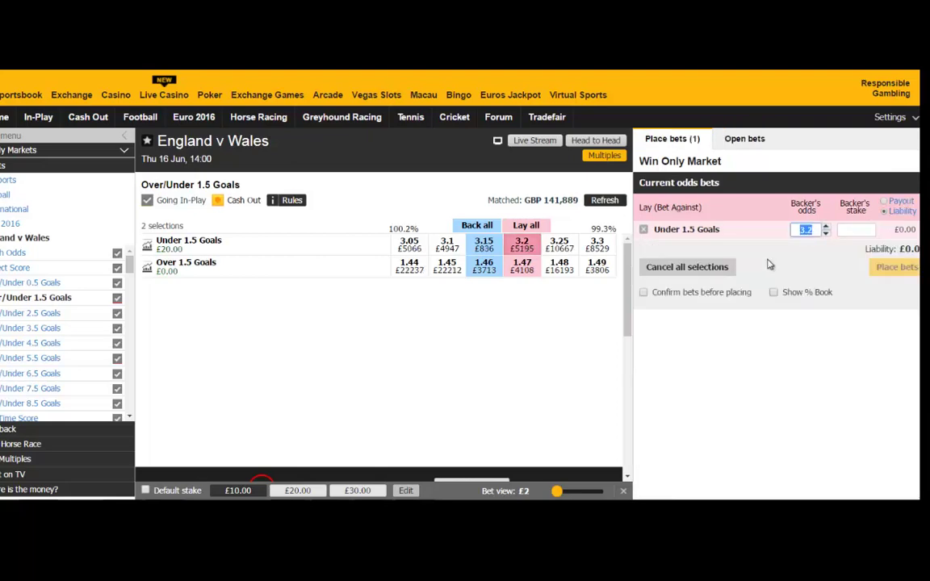
click(826, 233)
click(854, 231)
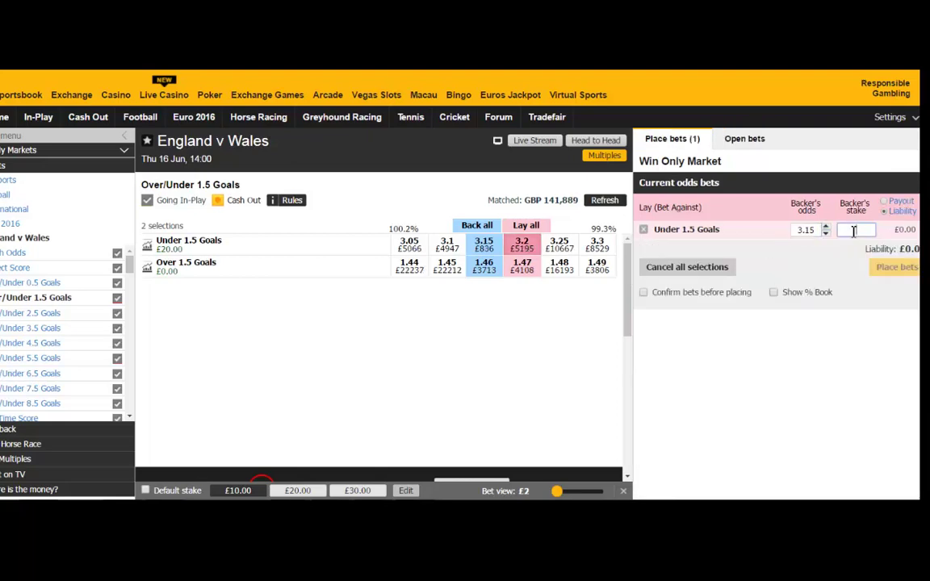
text(920)
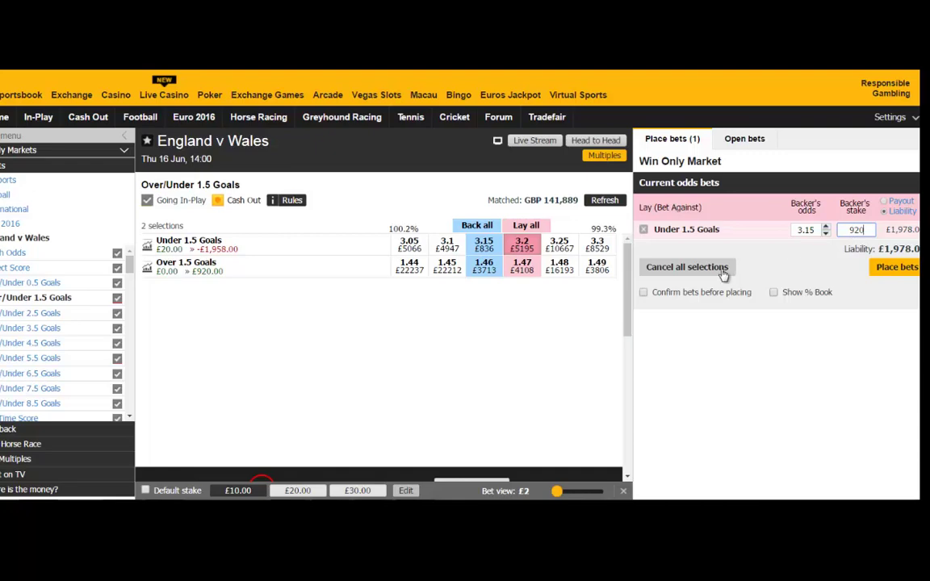
key(Return)
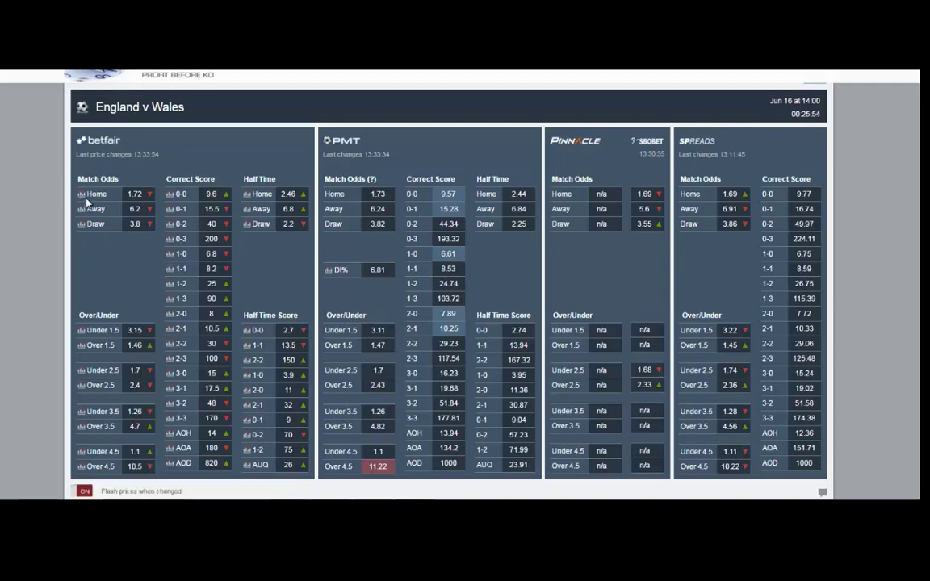
Step: Place a lay bet on Under 1.5 Goals at odds 3.15 with a £920 stake
mouse_move(83, 202)
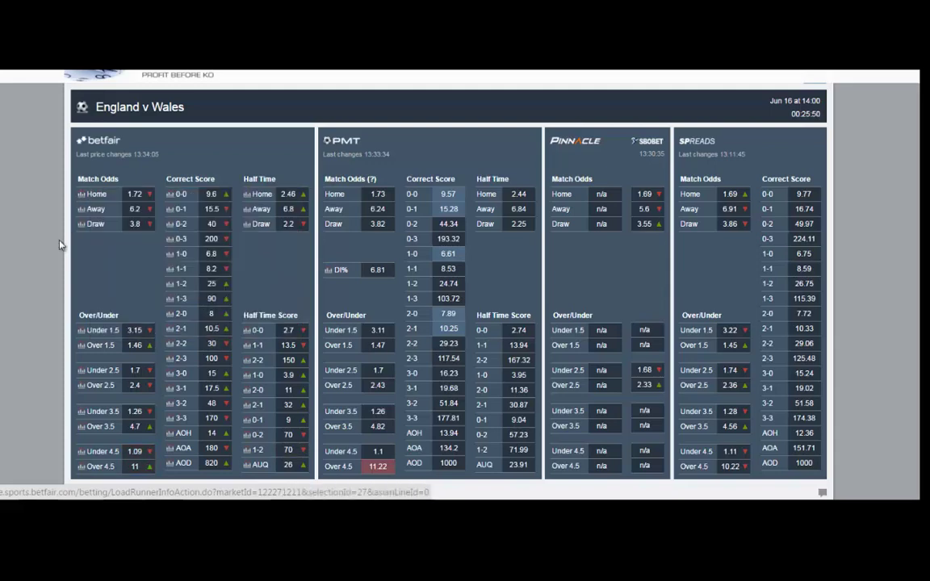
mouse_move(82, 230)
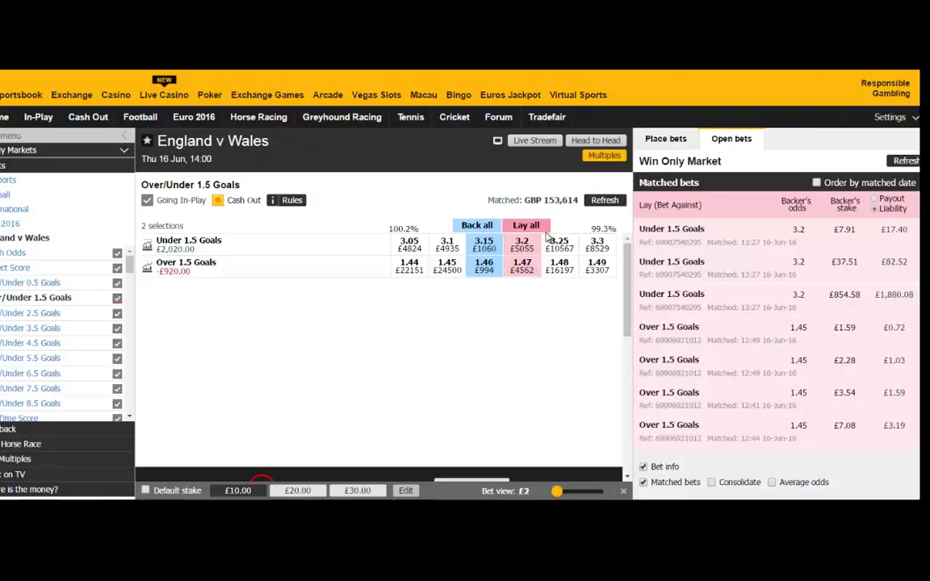
click(523, 245)
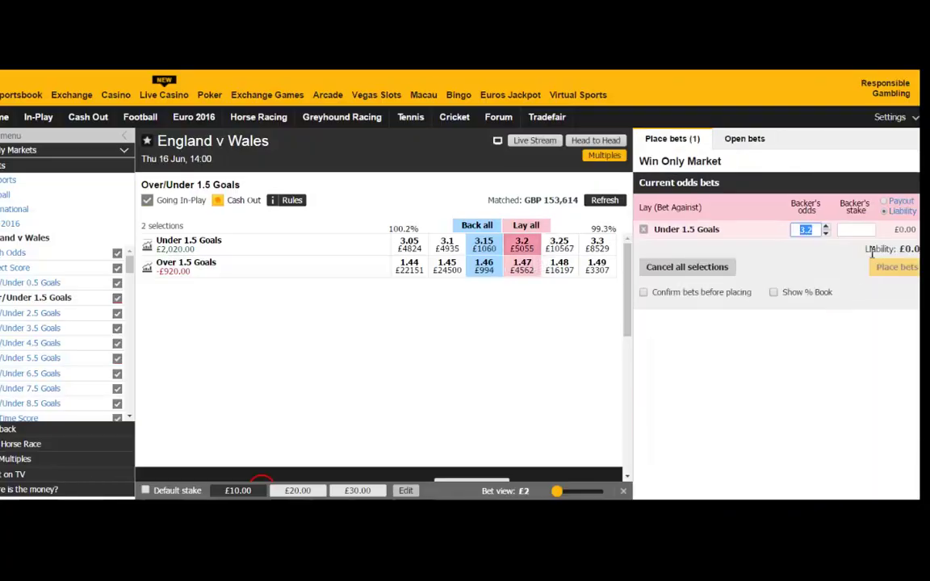
click(826, 233)
click(859, 230)
text(920)
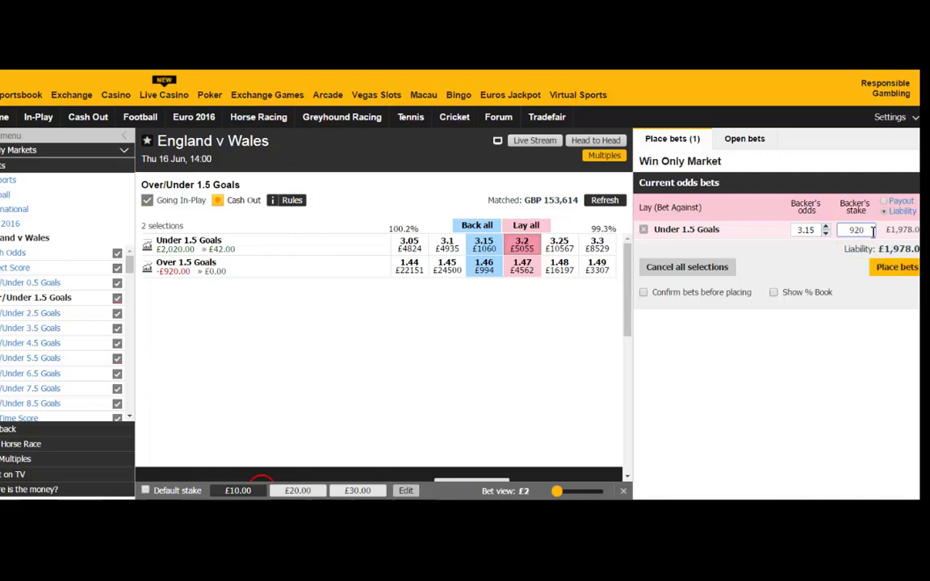
click(898, 267)
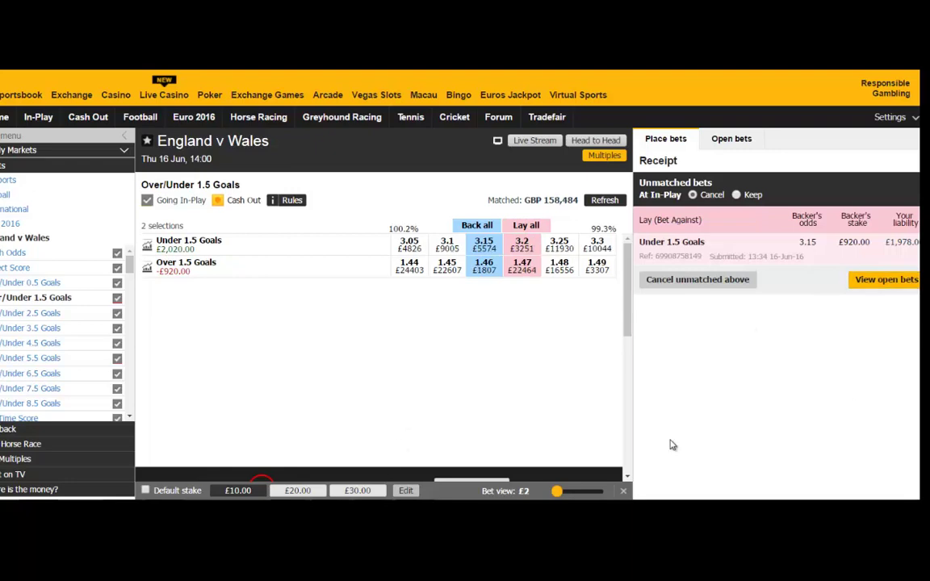
Step: Examine the Under 1.5 Goals price/volume chart and the traded and available amounts around the current price
click(146, 245)
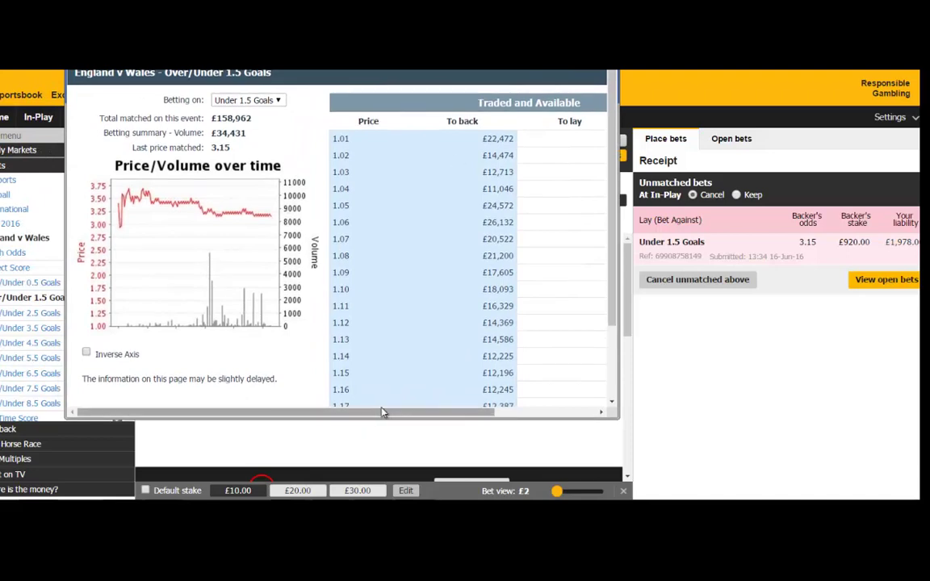
drag(380, 411, 552, 425)
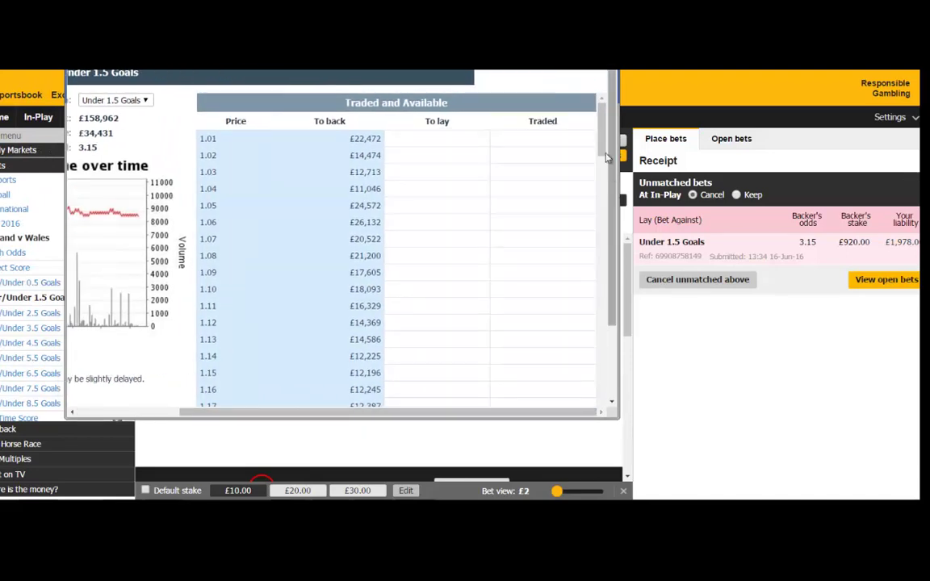
drag(602, 145, 604, 363)
scroll(613, 351, down, 1)
scroll(610, 355, down, 5)
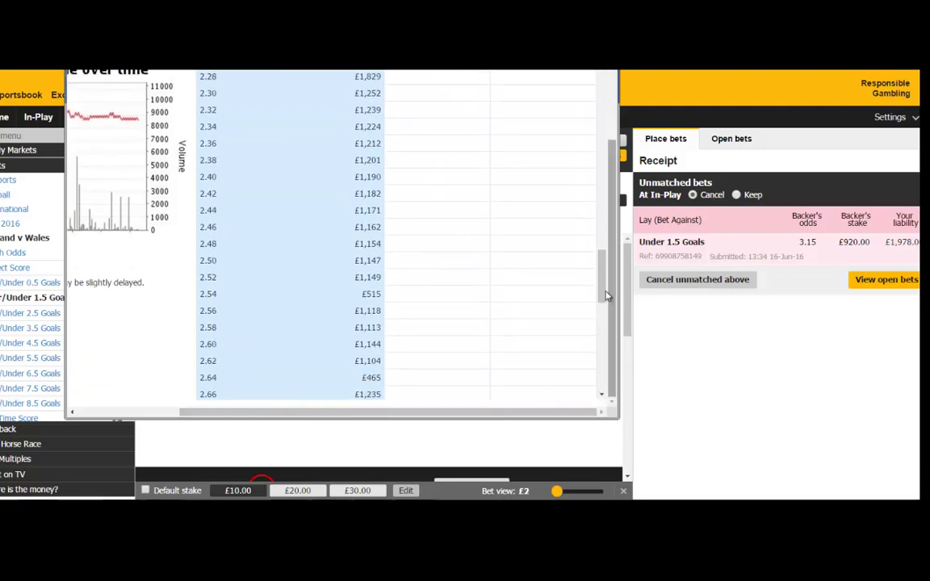
scroll(605, 368, down, 3)
scroll(605, 356, up, 5)
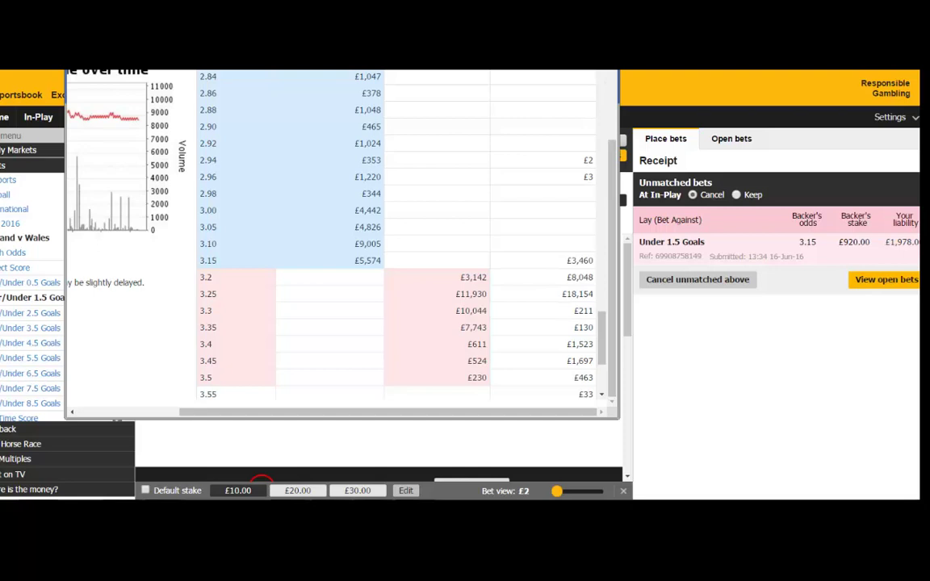
click(553, 81)
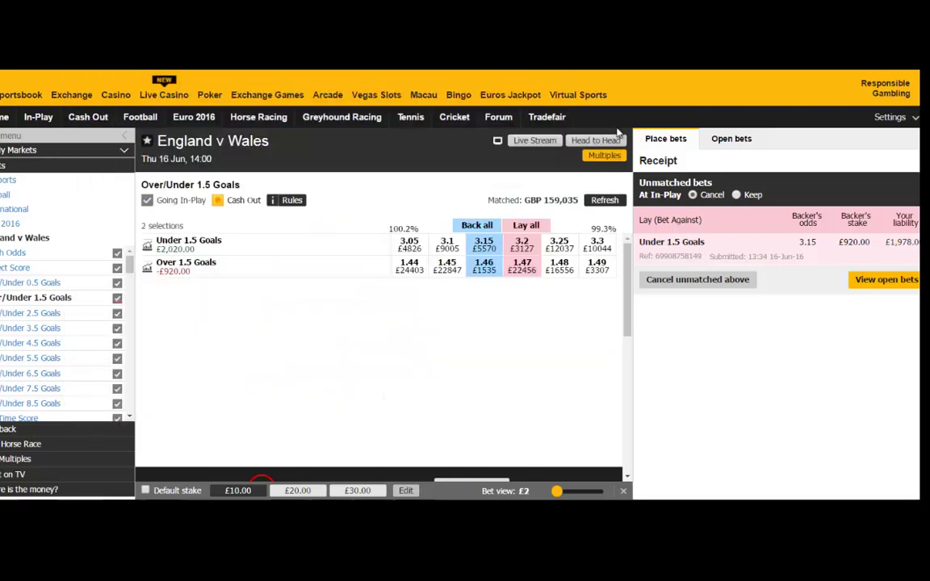
Step: Refresh the Over/Under 1.5 Goals market repeatedly to monitor the back and lay prices
click(603, 203)
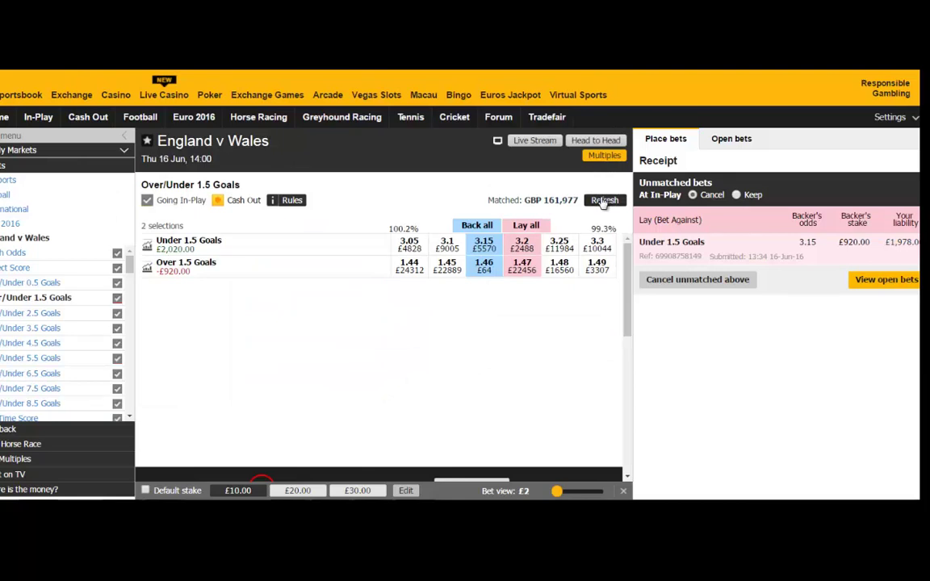
click(603, 203)
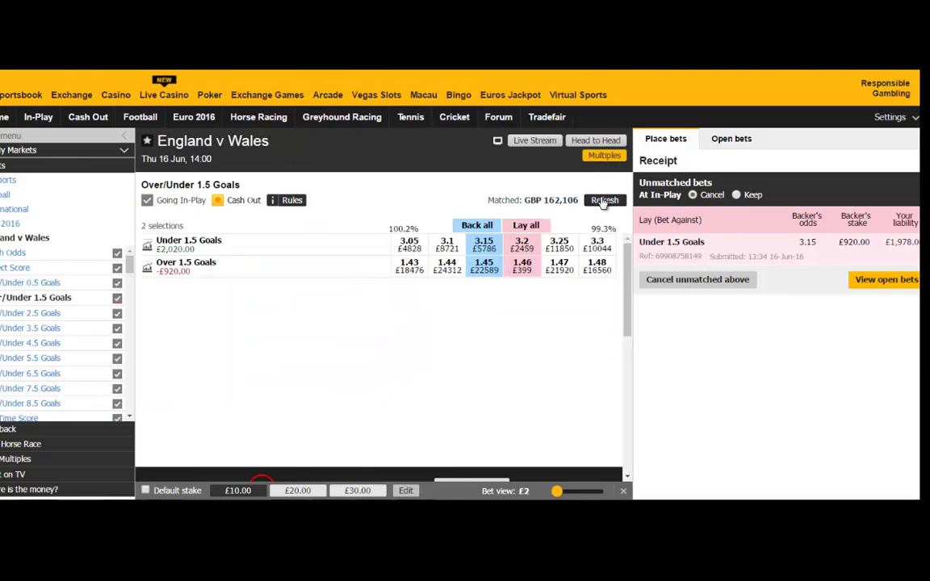
click(603, 203)
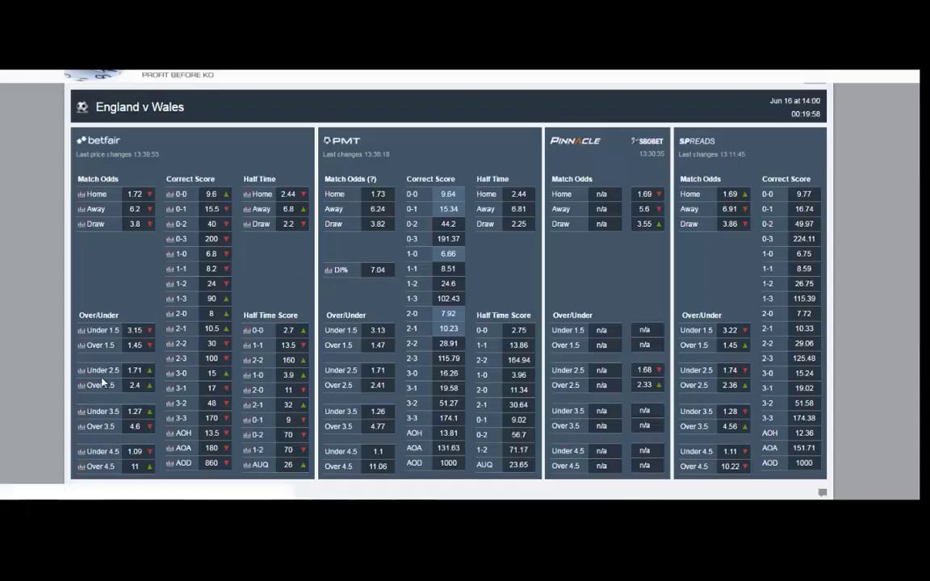
Step: Review the goals, match odds and correct score price charts, the SBOBET Under 2.5 price and the DI% on the odds comparison page
mouse_move(81, 375)
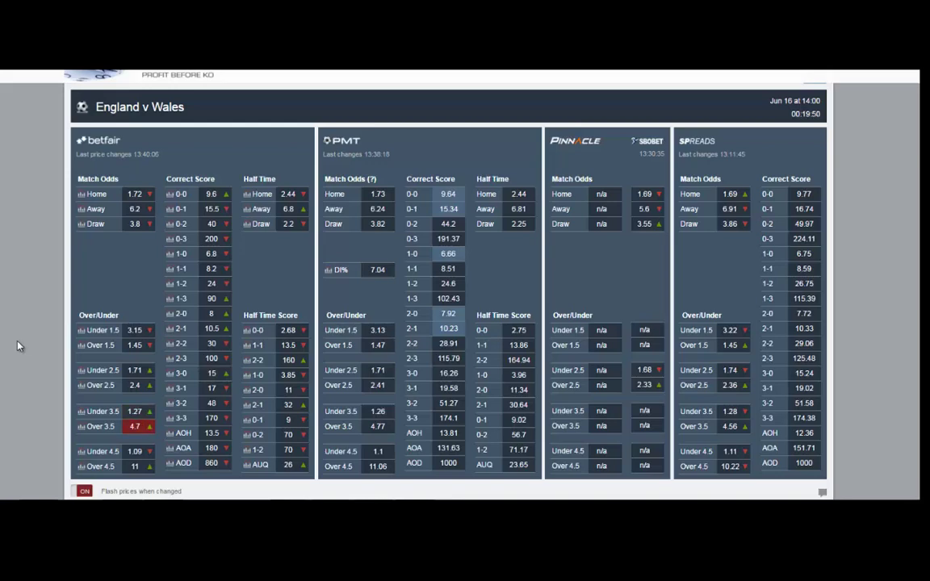
mouse_move(80, 230)
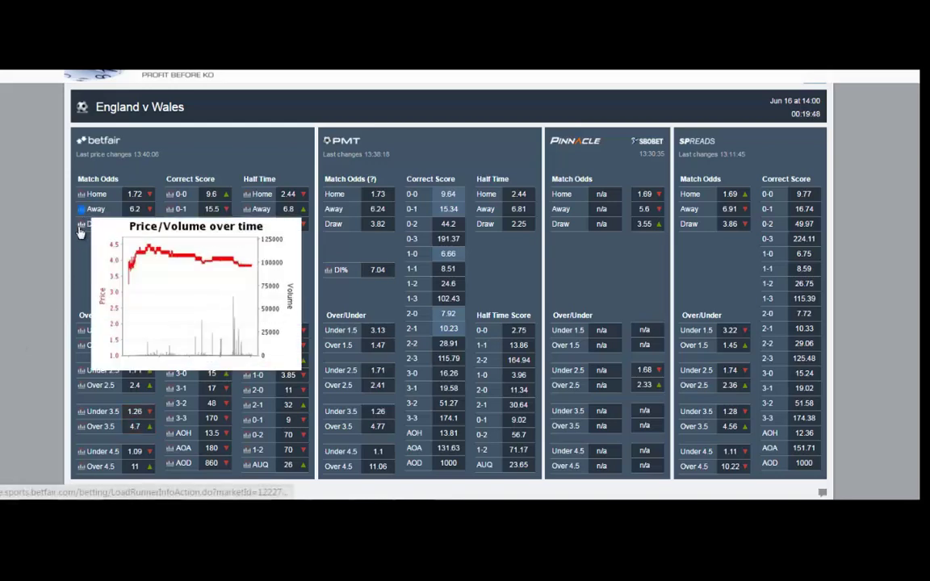
mouse_move(174, 197)
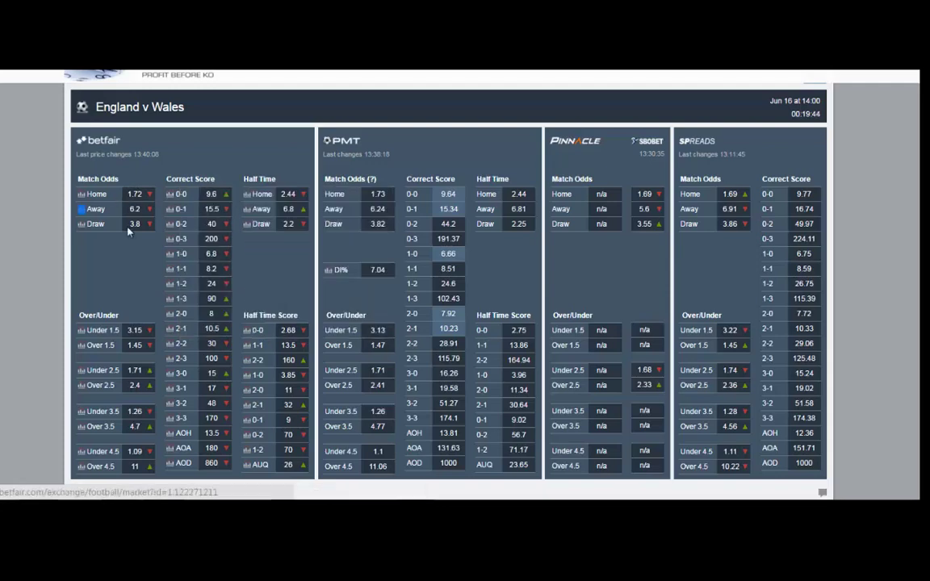
mouse_move(172, 278)
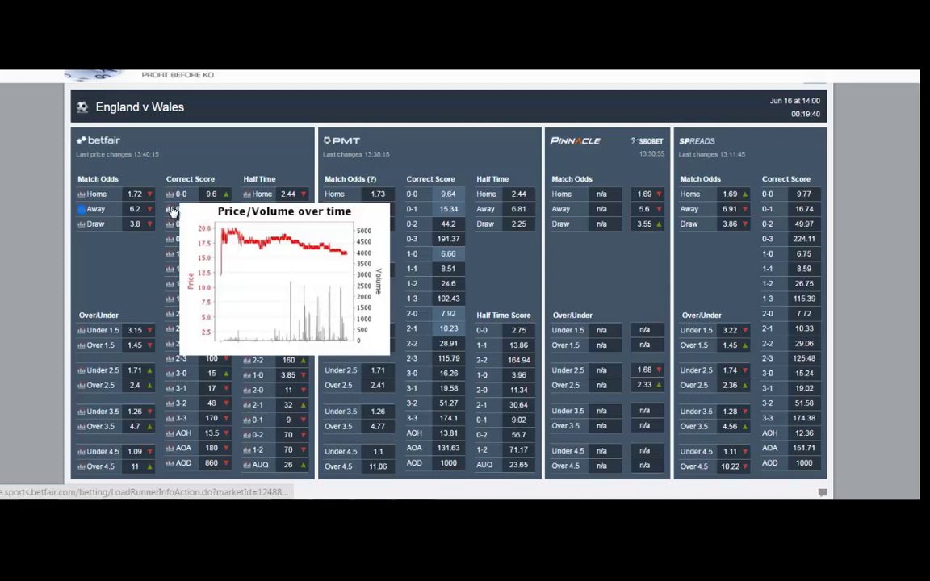
mouse_move(171, 259)
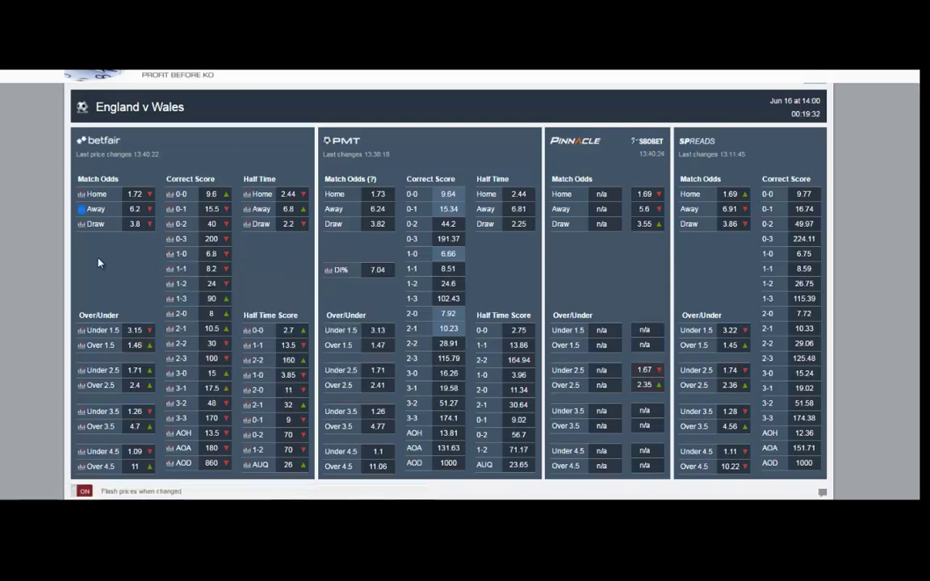
mouse_move(81, 197)
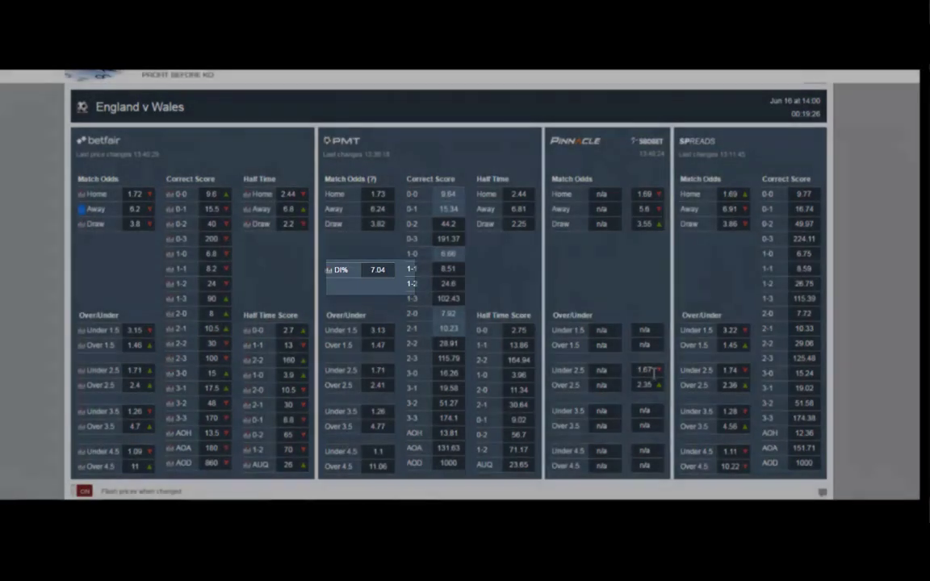
mouse_move(651, 373)
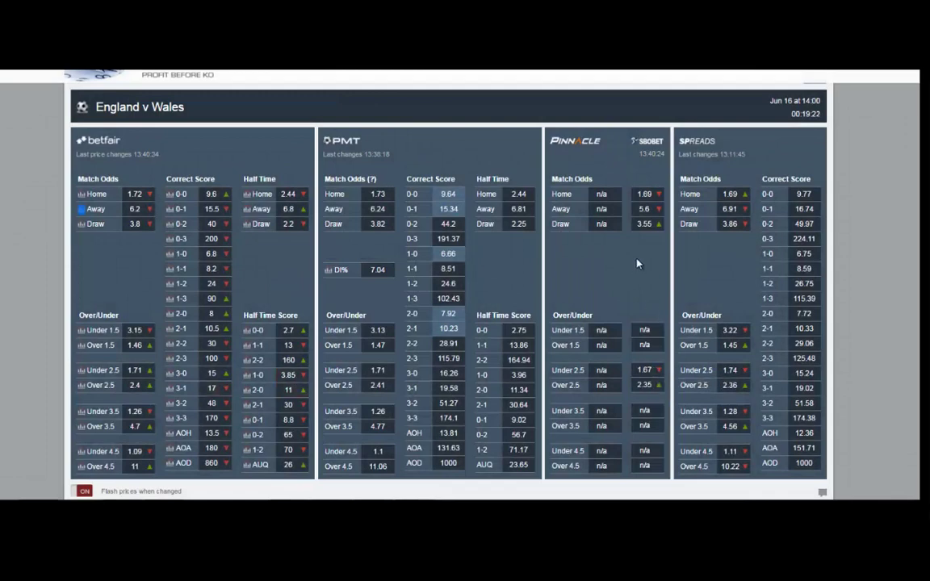
mouse_move(327, 273)
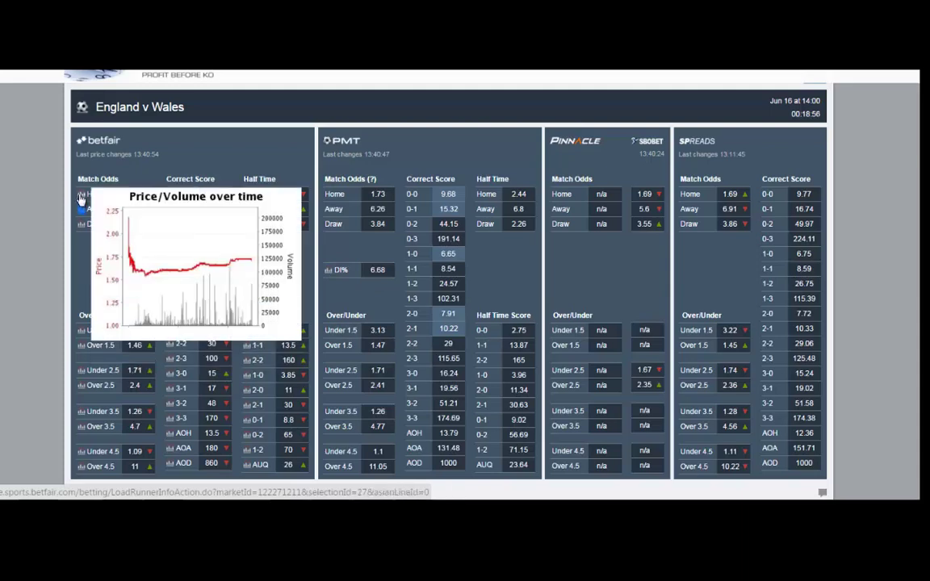
right_click(519, 81)
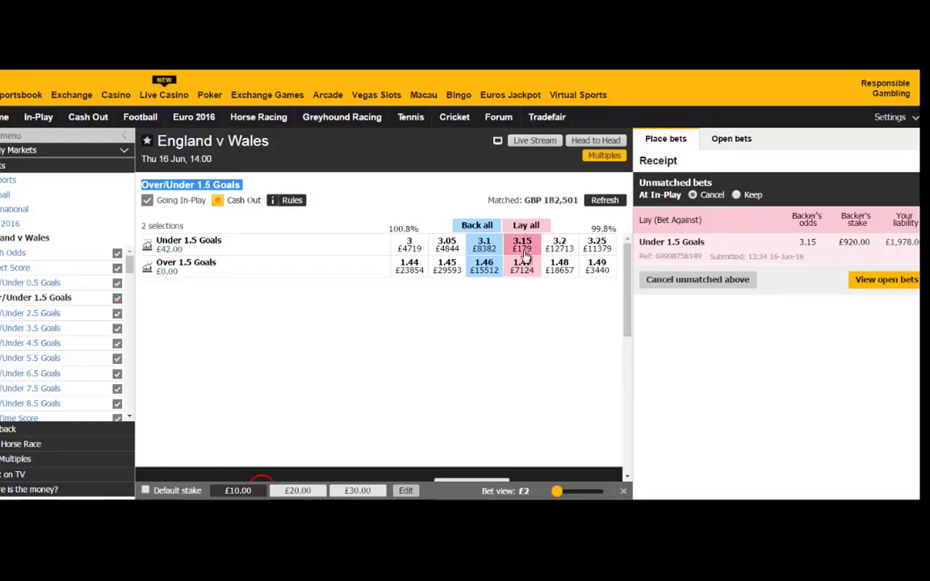
click(521, 244)
click(865, 232)
text(20)
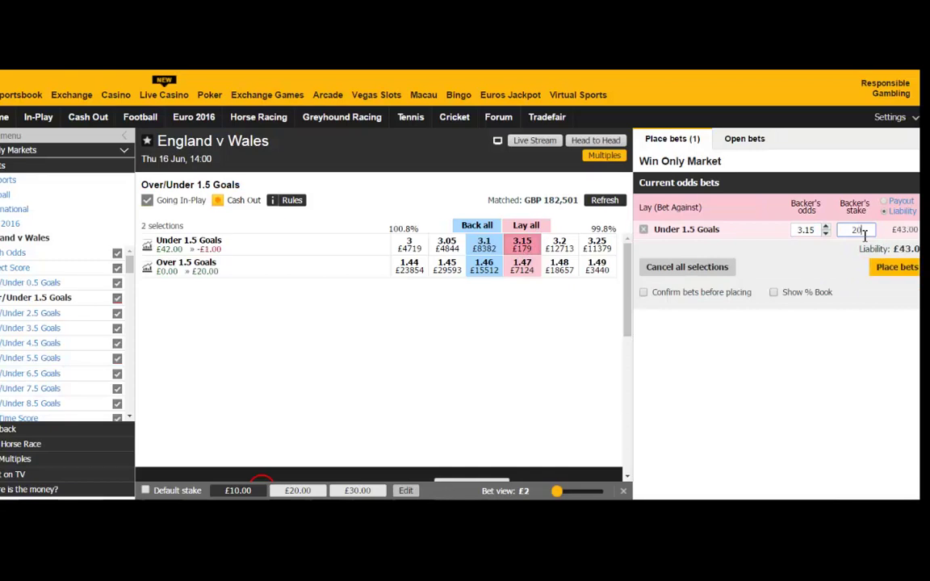
click(694, 269)
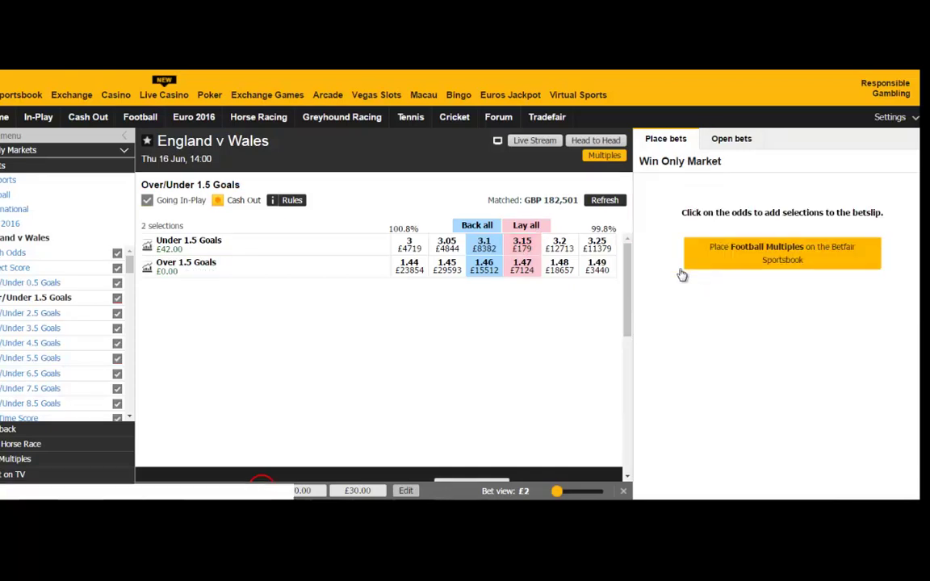
Step: Place a lay bet on Over 1.5 Goals at odds 1.47 with a £2,000 stake, using refreshed market prices
click(604, 200)
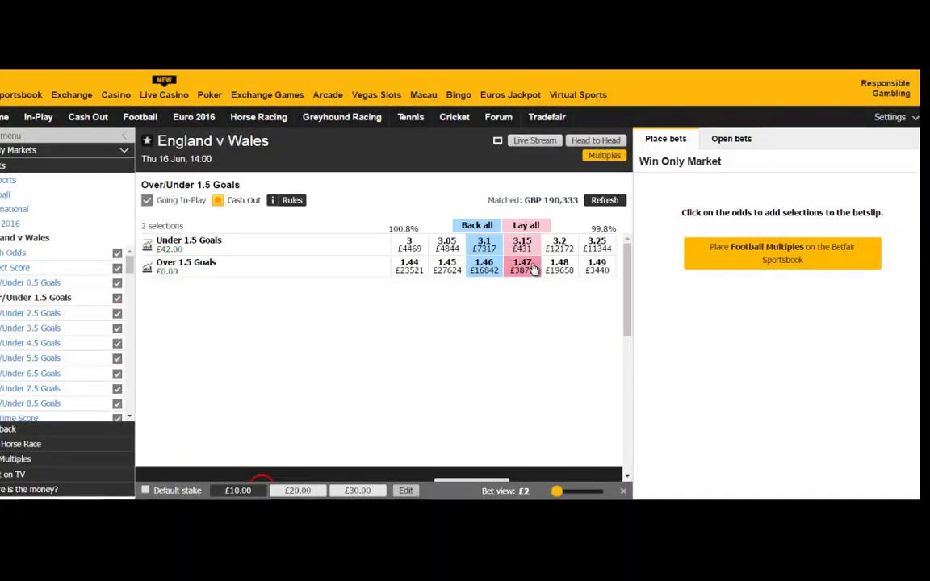
click(529, 266)
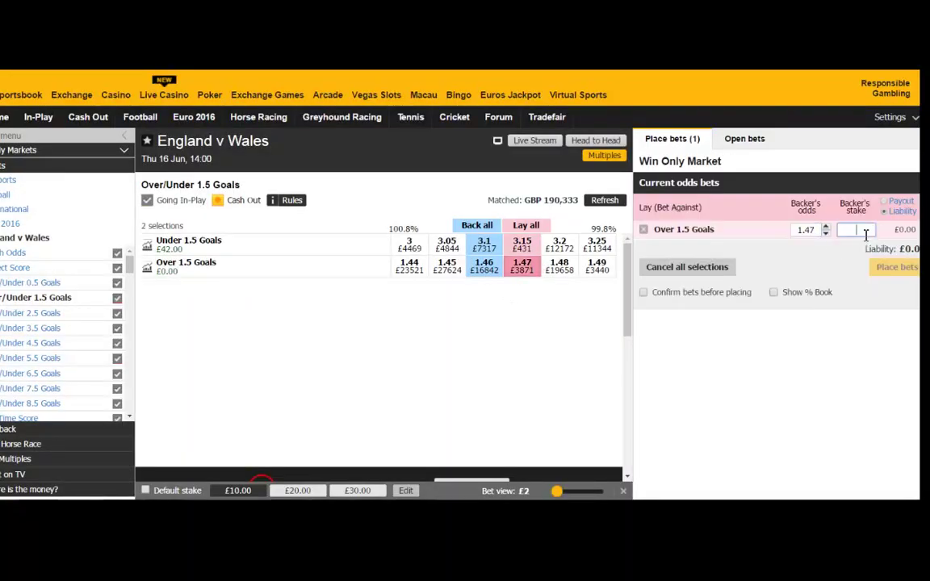
text(2000)
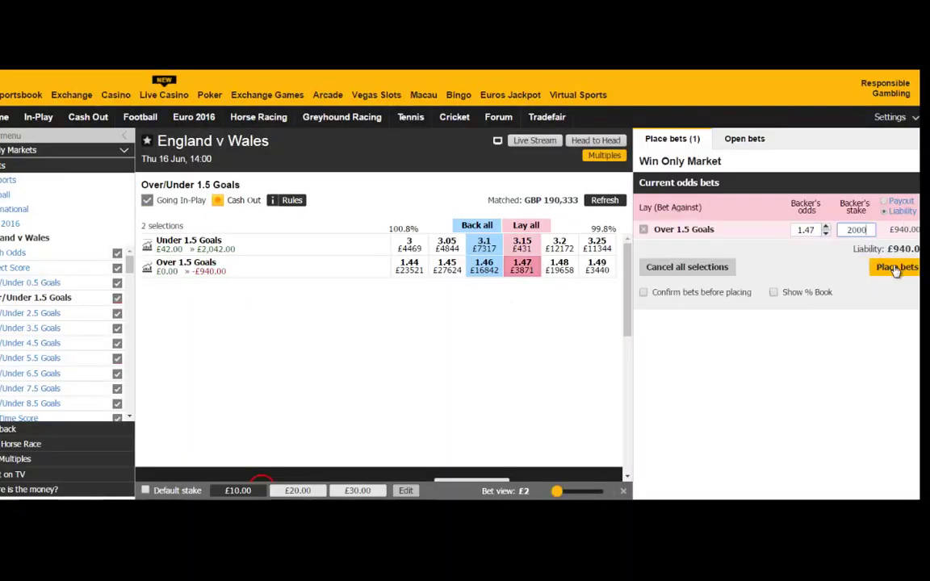
click(896, 269)
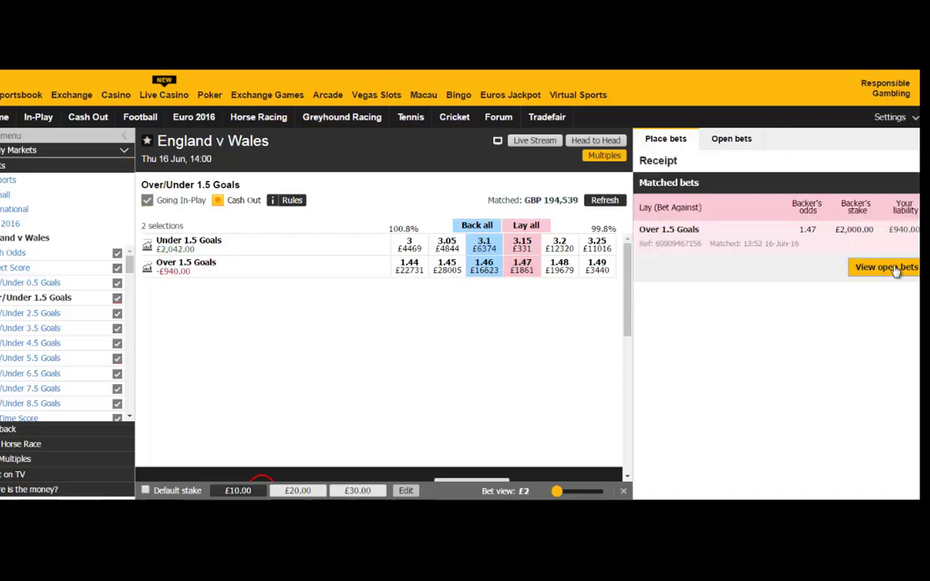
Step: Place a lay bet on Under 1.5 Goals at odds 3.1 with a £940 stake
click(524, 245)
text(940)
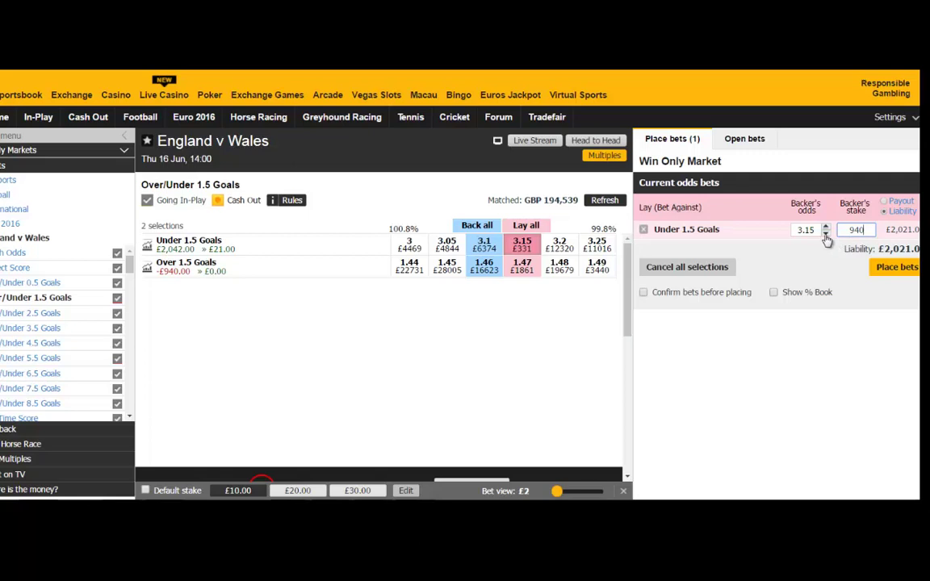
key(shift+Tab)
key(Down)
click(905, 266)
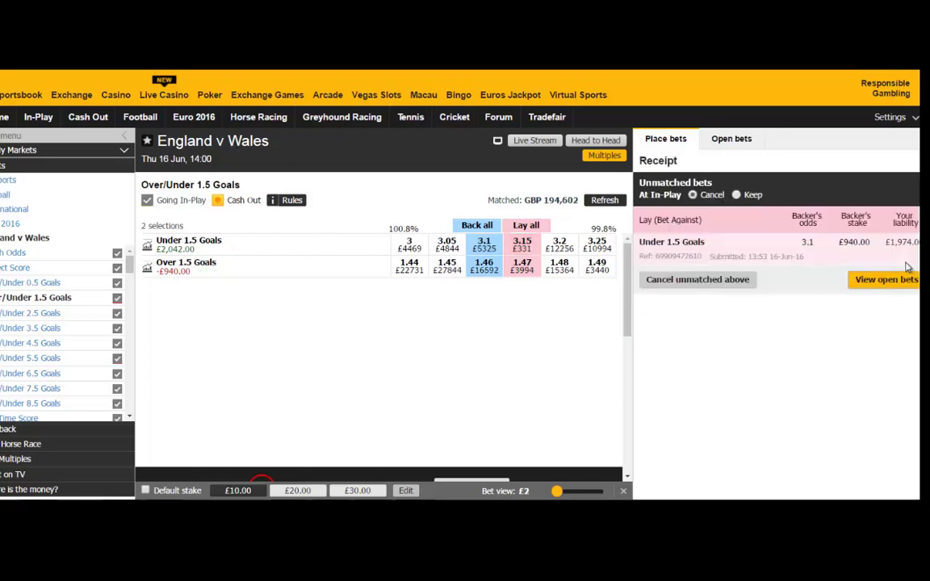
Step: Monitor the Over/Under 1.5 Goals prices and available amounts by refreshing the market and checking the odds comparison page
click(603, 201)
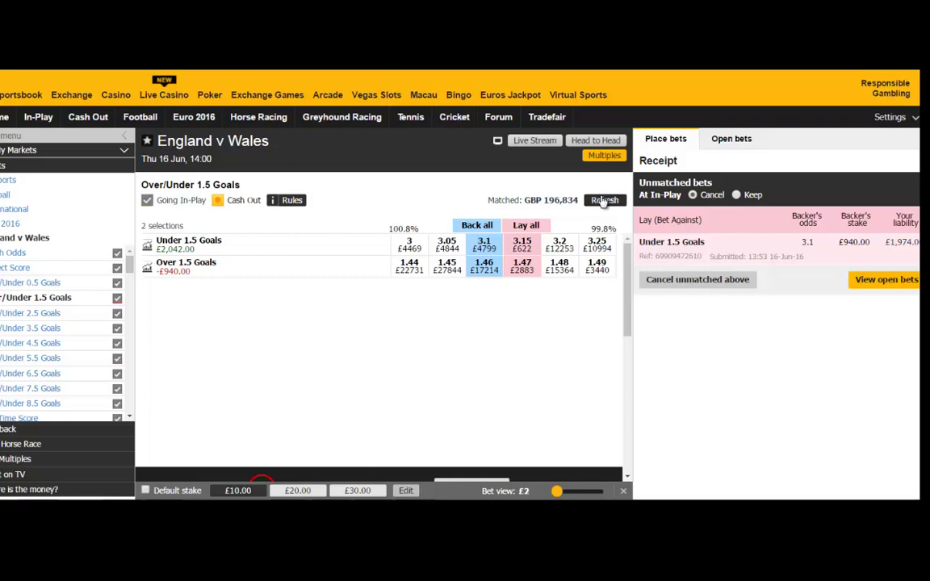
click(603, 200)
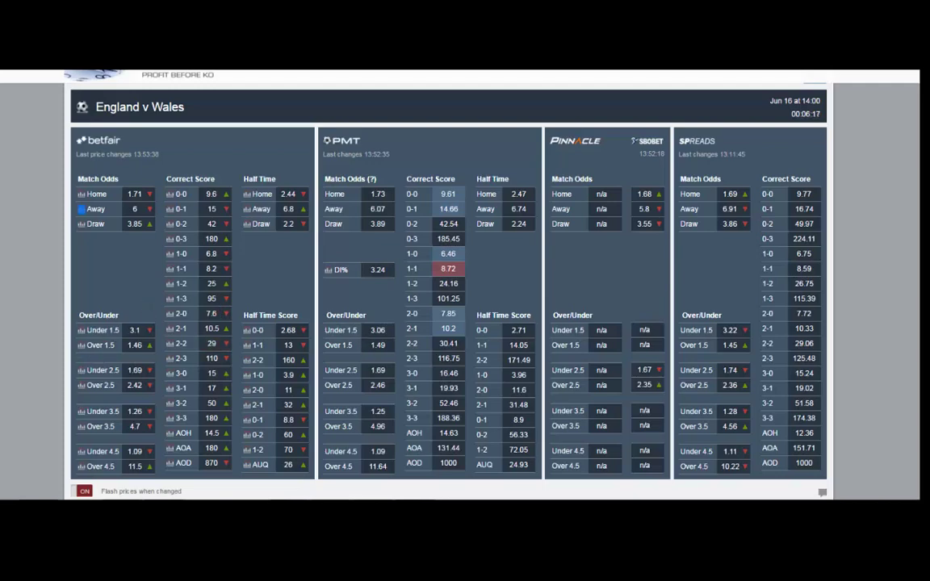
key(alt+Tab)
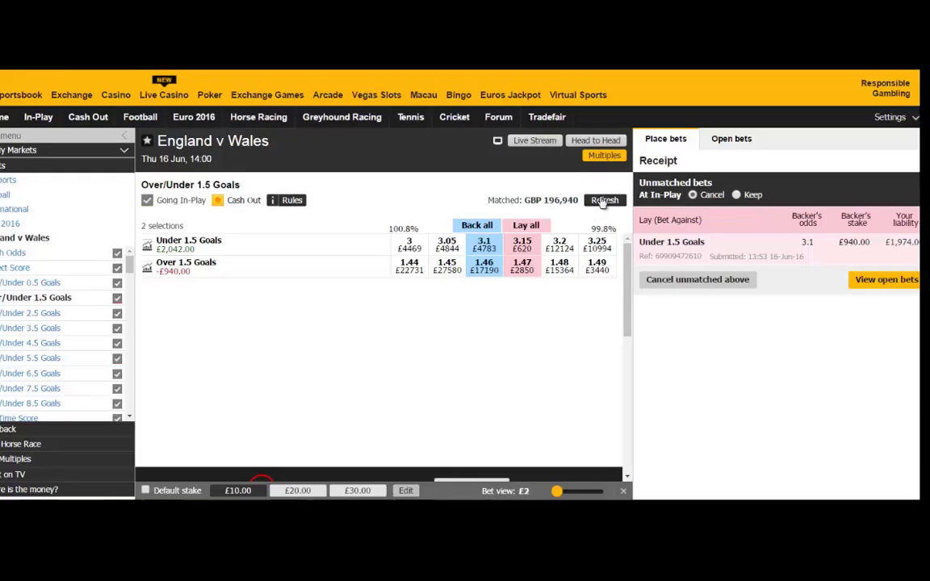
click(605, 201)
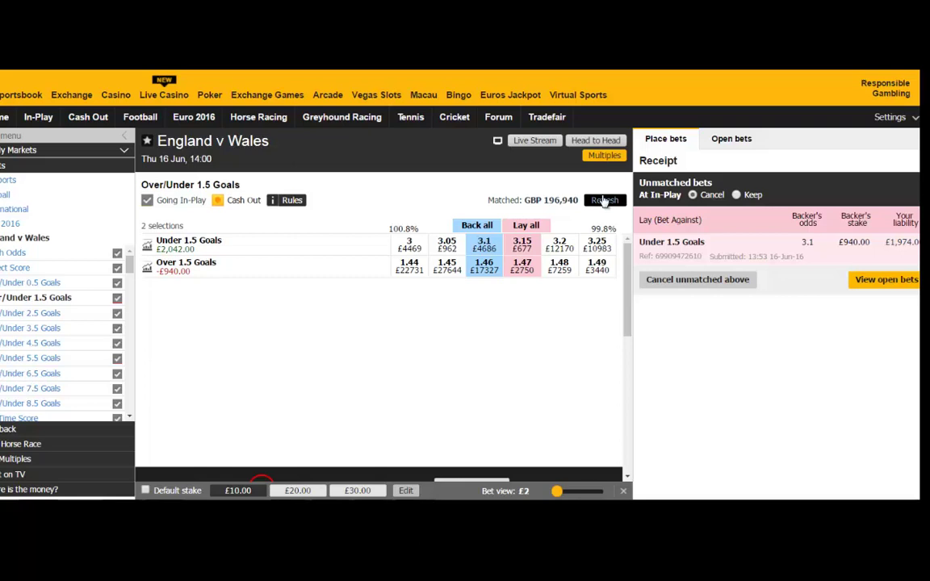
click(605, 201)
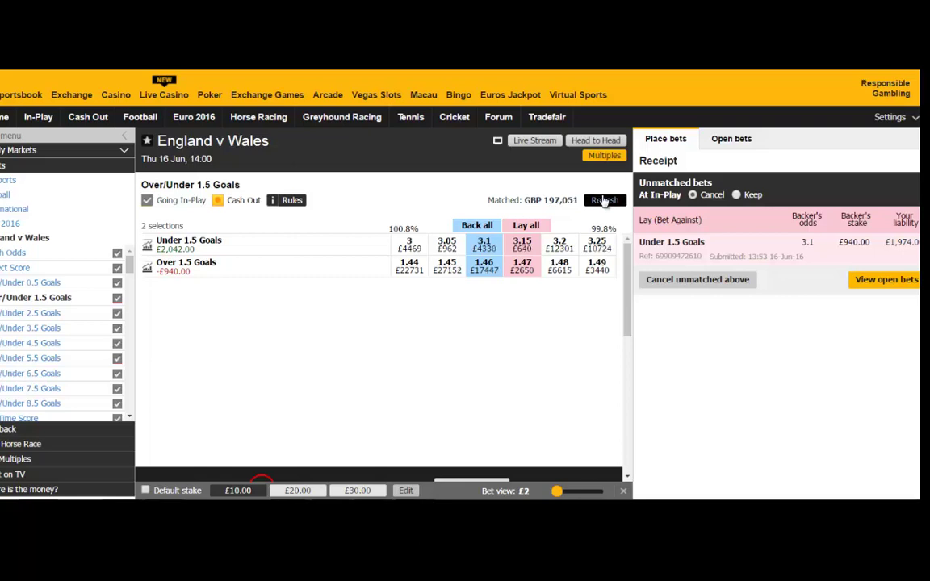
Step: Change the unmatched £940 lay bet on Under 1.5 Goals to odds 3.05 and submit the update
click(726, 142)
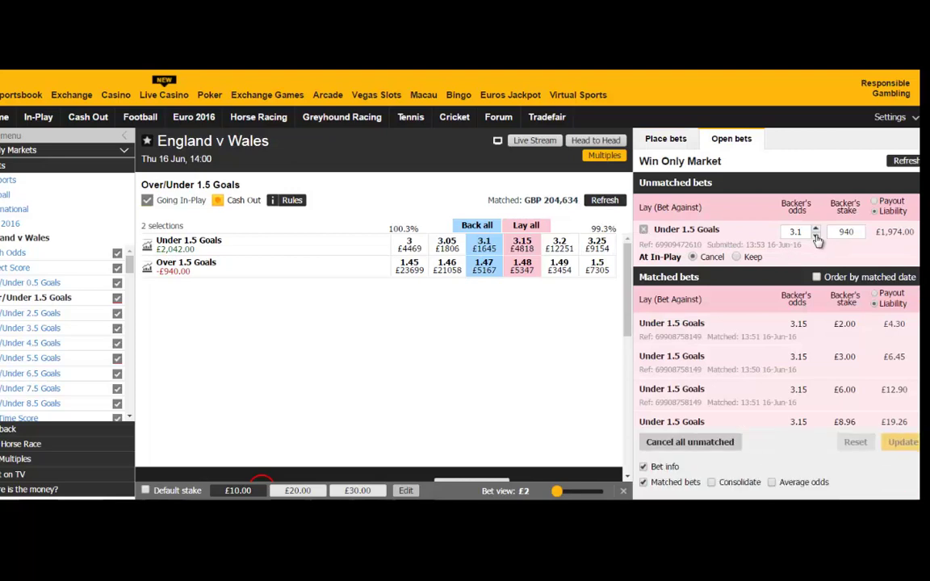
click(816, 235)
click(912, 446)
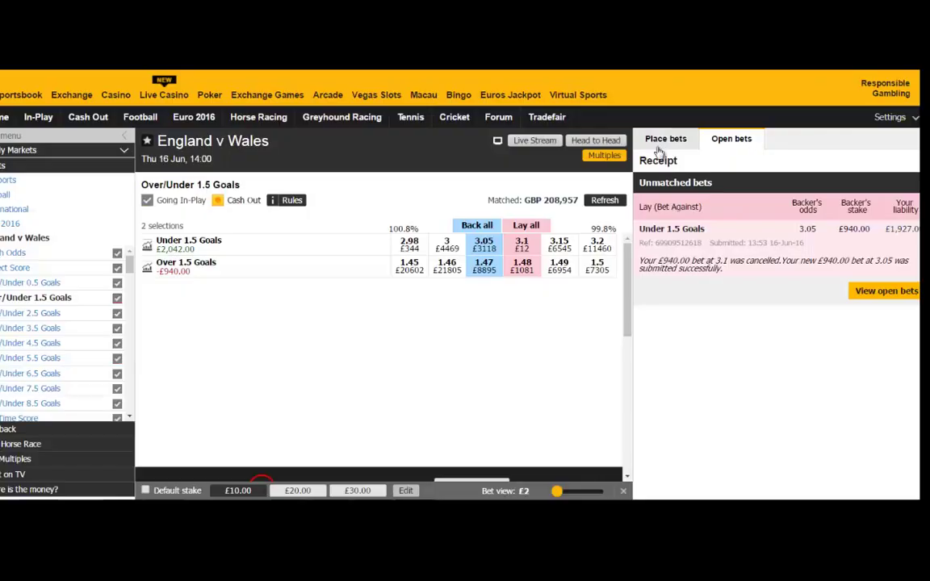
click(522, 244)
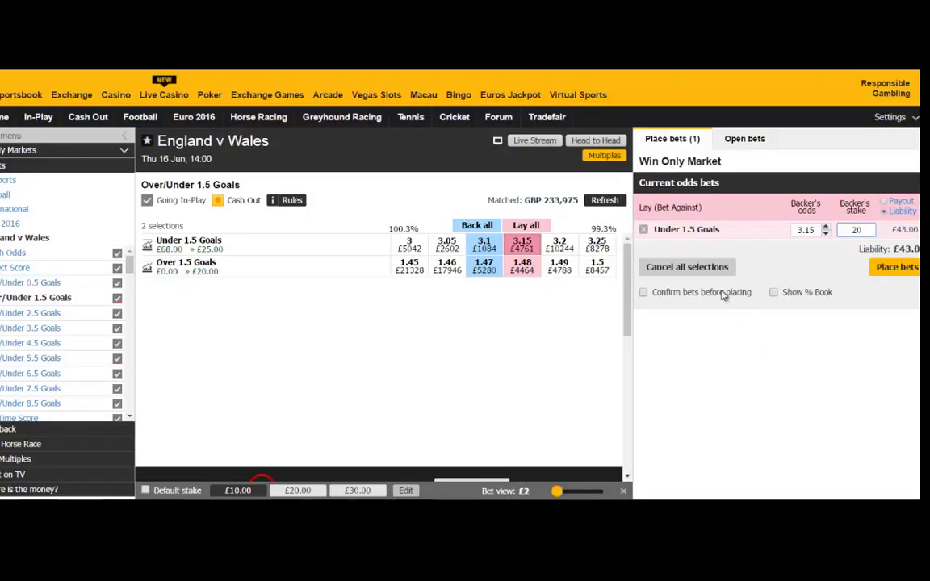
click(704, 268)
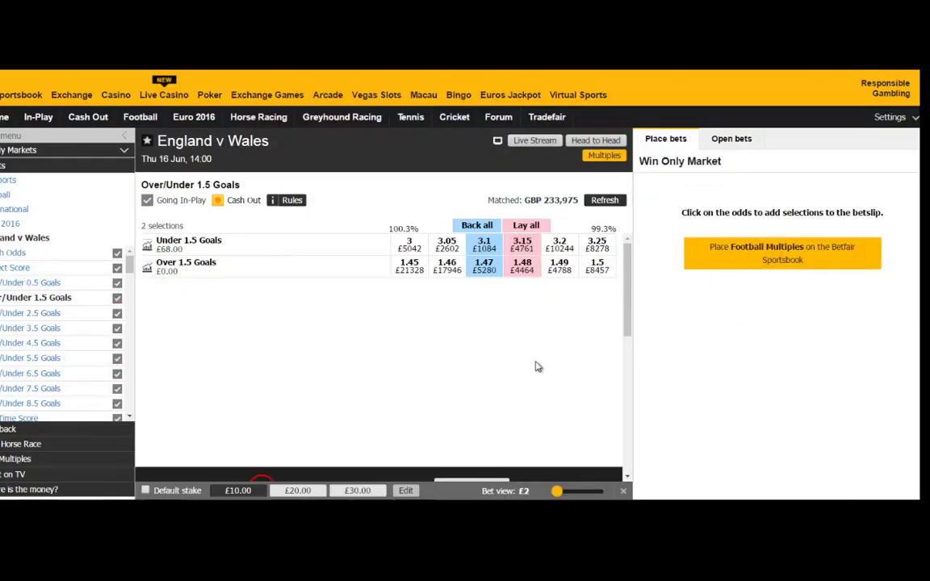
click(604, 200)
Step: Place a lay bet on Under 1.5 Goals at odds 3.05 with a £93 stake after refreshing the market
click(825, 227)
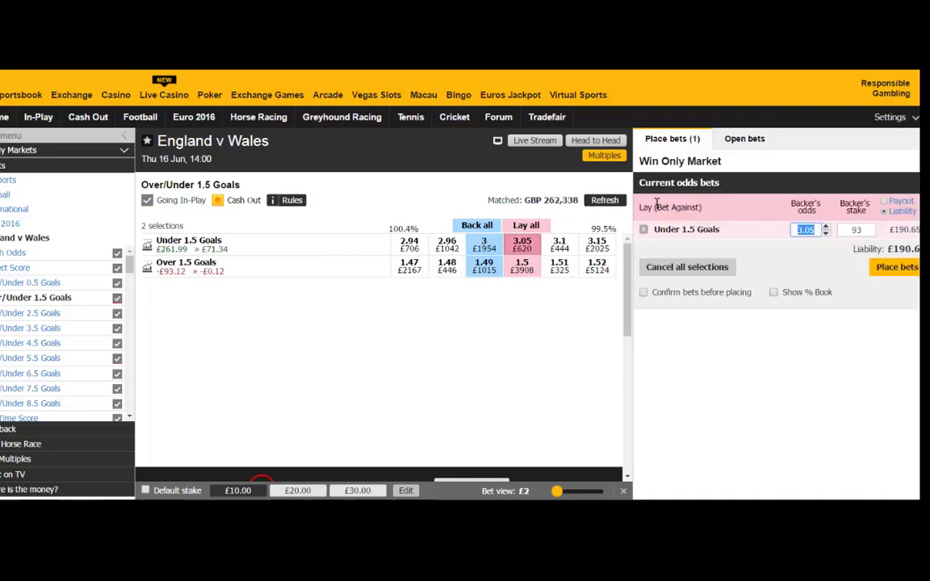
click(605, 201)
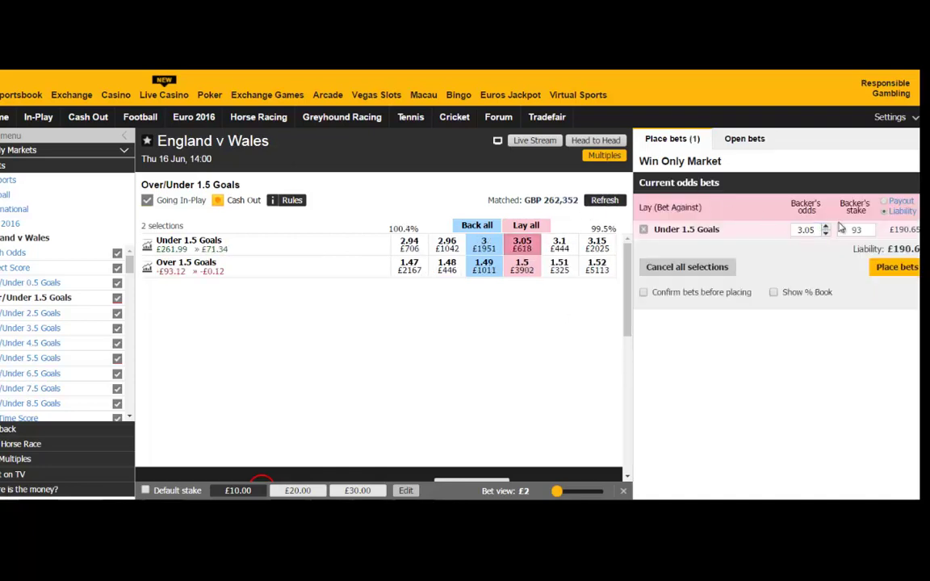
click(898, 267)
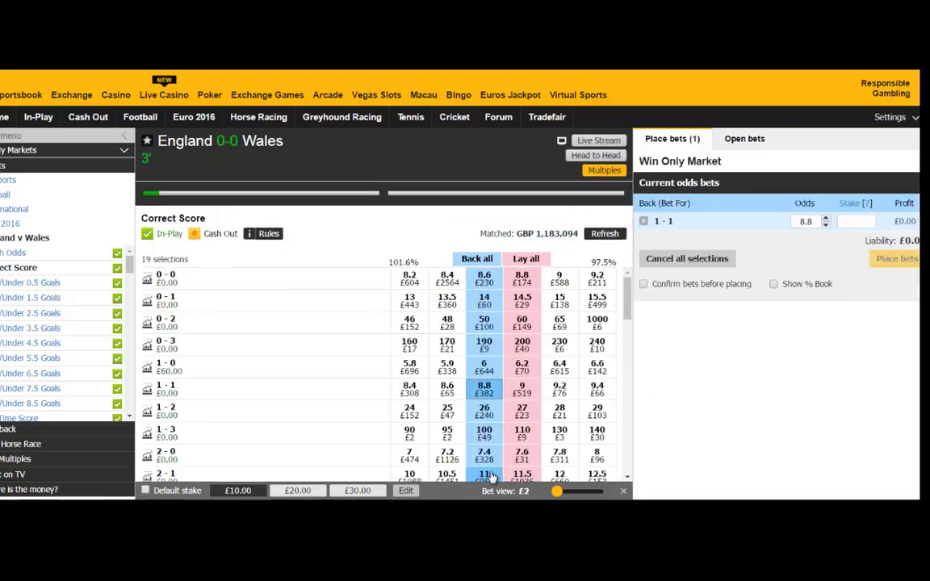
Step: Back the correct scores 1-1 at odds 8.8 and 2-1 at odds 11 with a £10 stake on each
click(483, 473)
click(869, 242)
text(10)
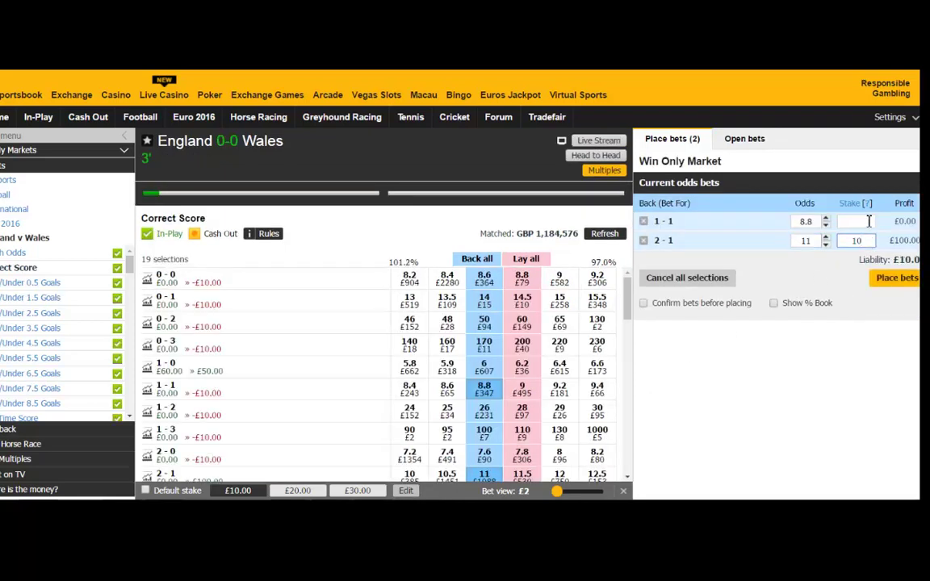
click(869, 221)
text(5)
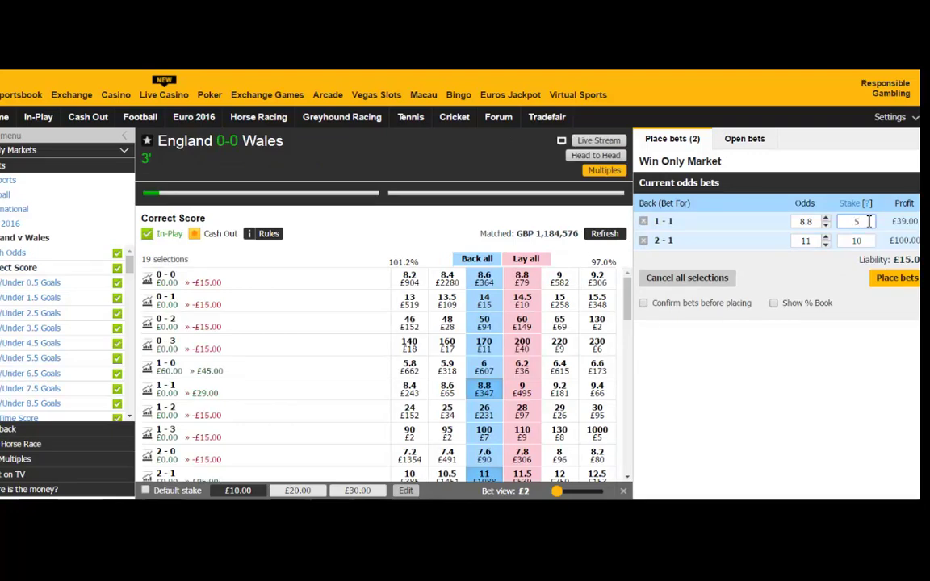
key(BackSpace)
text(10)
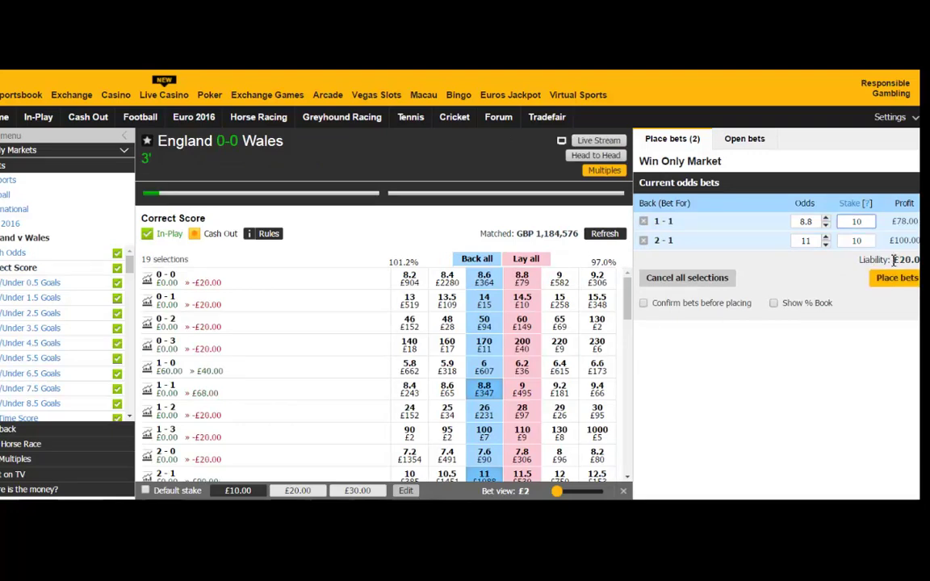
click(901, 278)
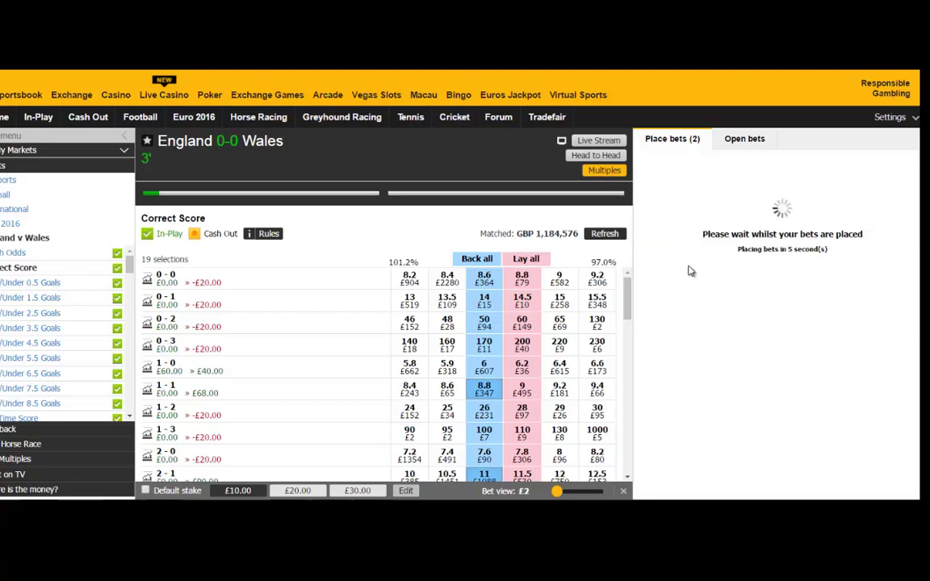
Step: Back Over 2.5 Goals at odds 2.58 with a £30 stake in the Over/Under 2.5 Goals market and refresh the prices
click(69, 315)
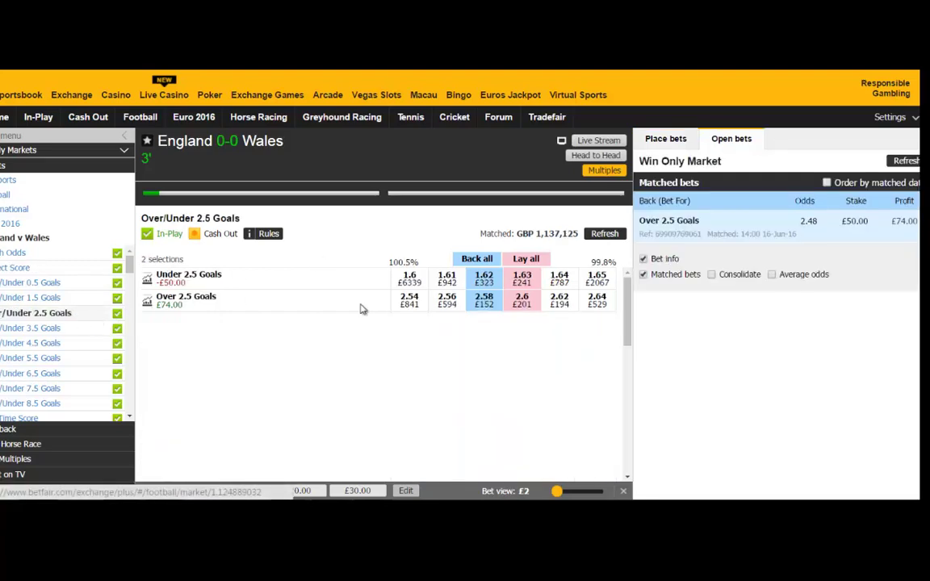
click(877, 222)
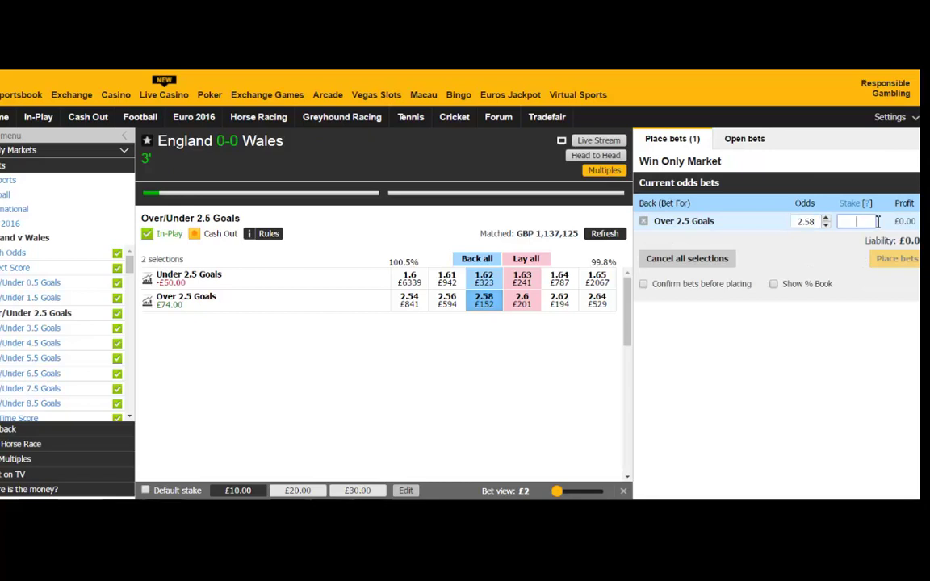
text(30)
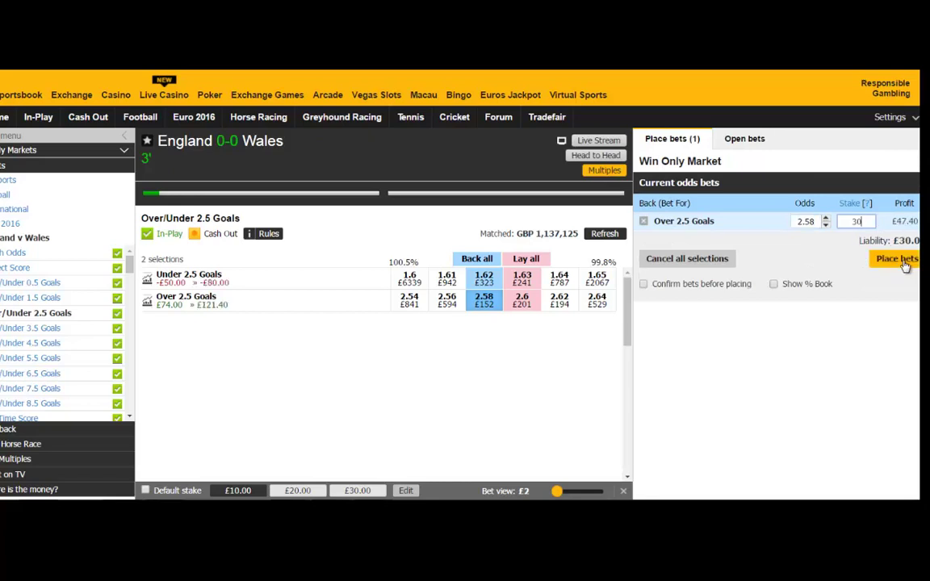
click(897, 260)
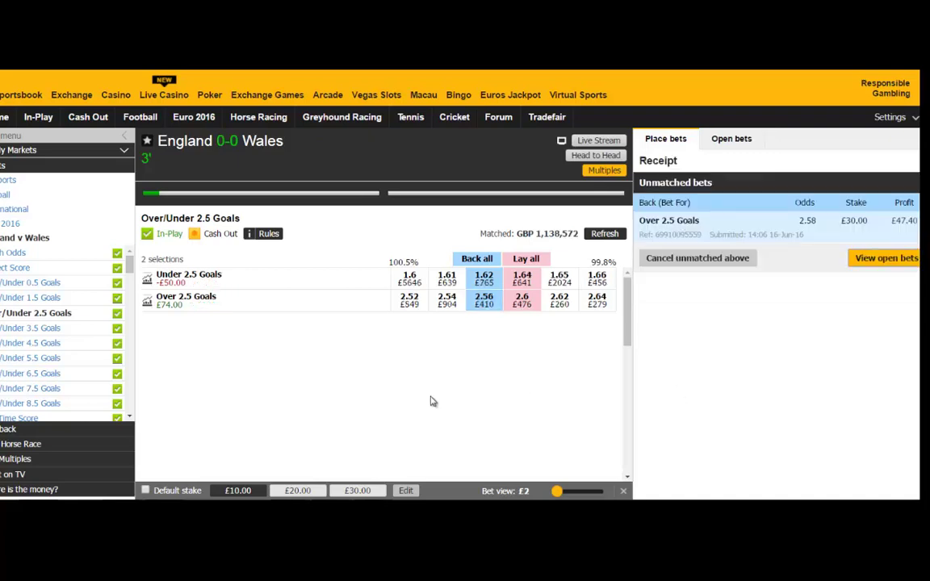
click(605, 234)
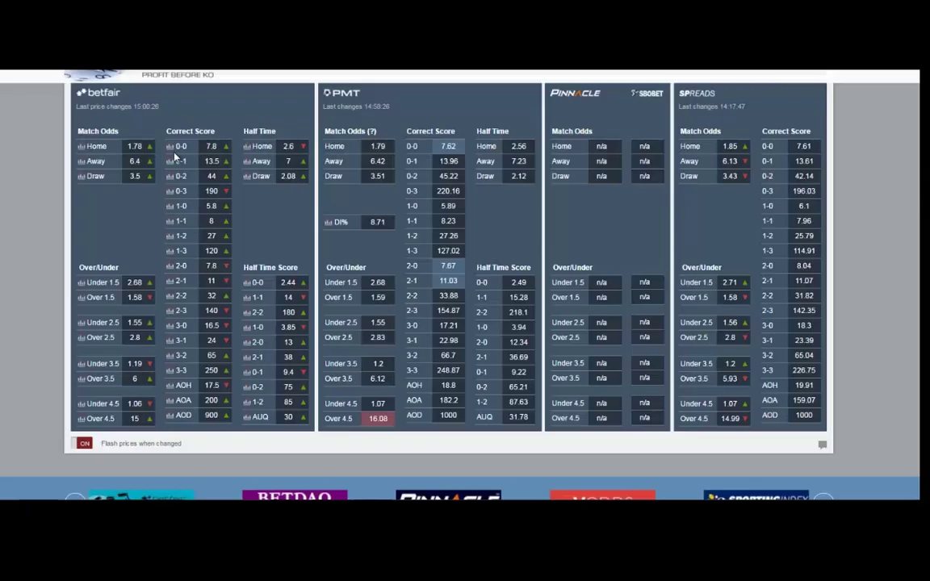
Step: Examine the 0-0 correct score price chart and the amounts traded and available around its current price, plus the home match odds chart
mouse_move(172, 152)
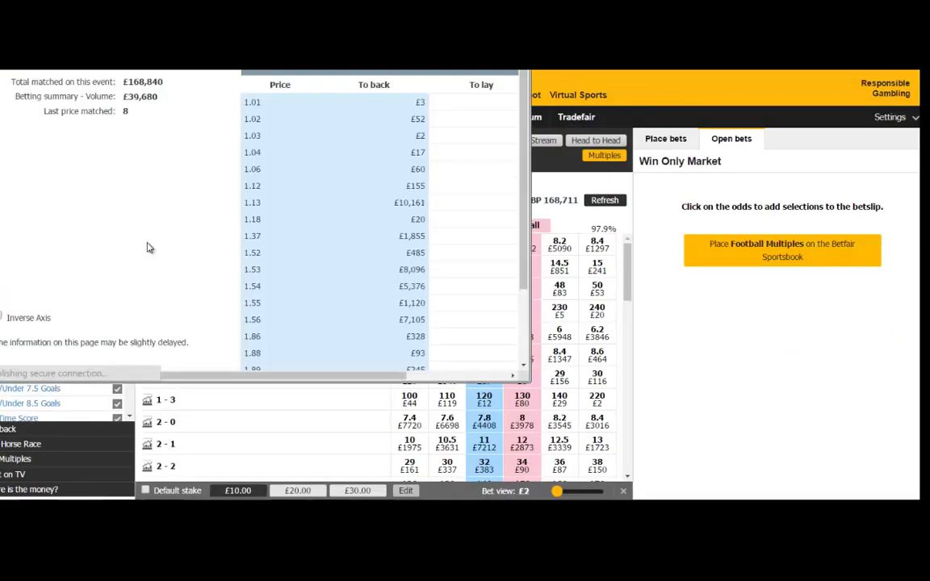
drag(328, 380, 436, 382)
drag(520, 135, 512, 352)
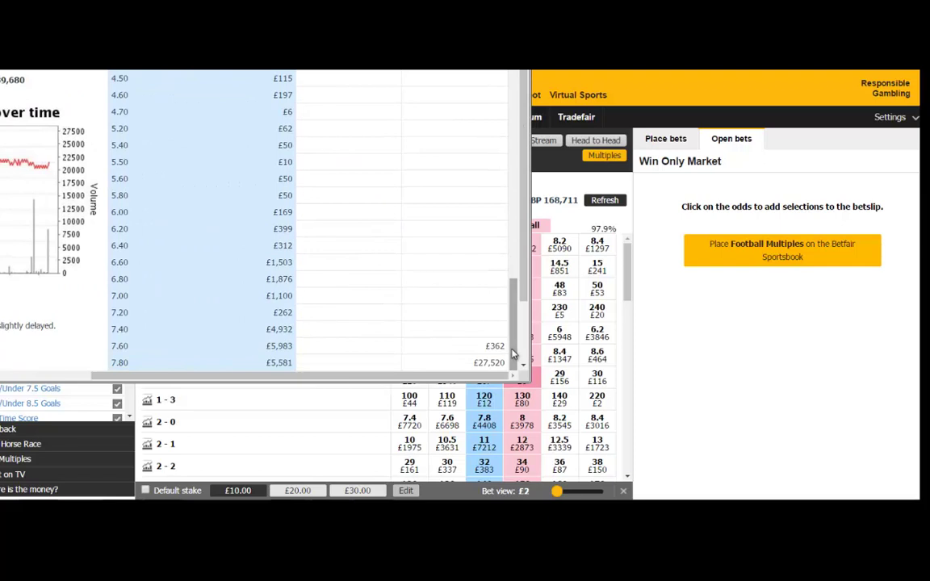
scroll(512, 353, down, 1)
scroll(521, 307, down, 1)
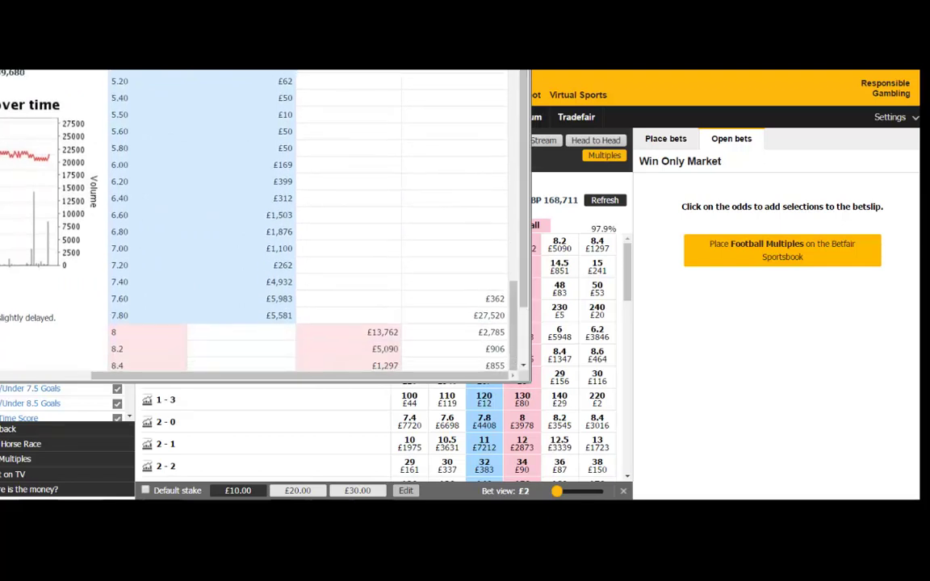
click(606, 200)
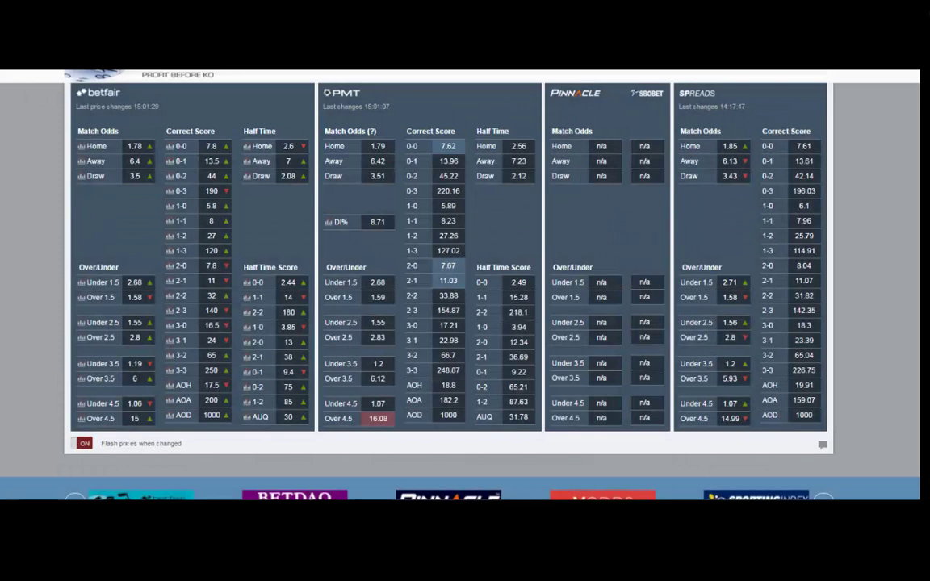
mouse_move(83, 148)
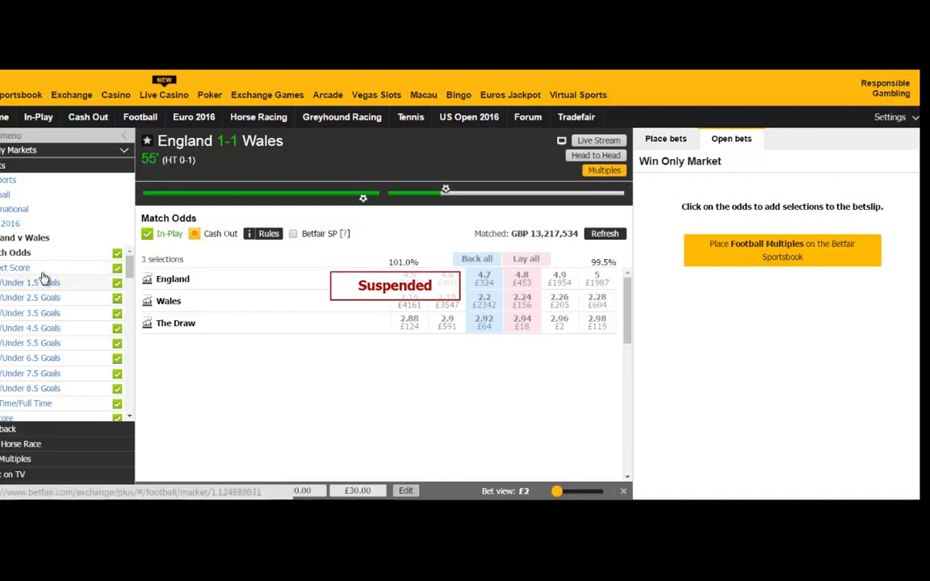
Step: Open the England v Wales Over/Under 2.5 Goals market and post a "lmao" reply to a member in the trading chat
click(37, 297)
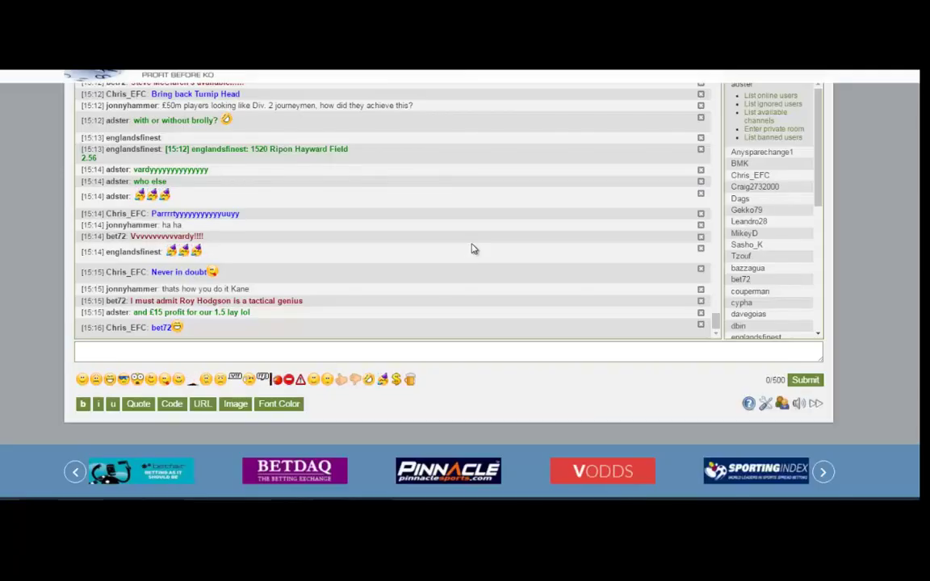
click(360, 352)
text(lmao)
text( lol)
key(Return)
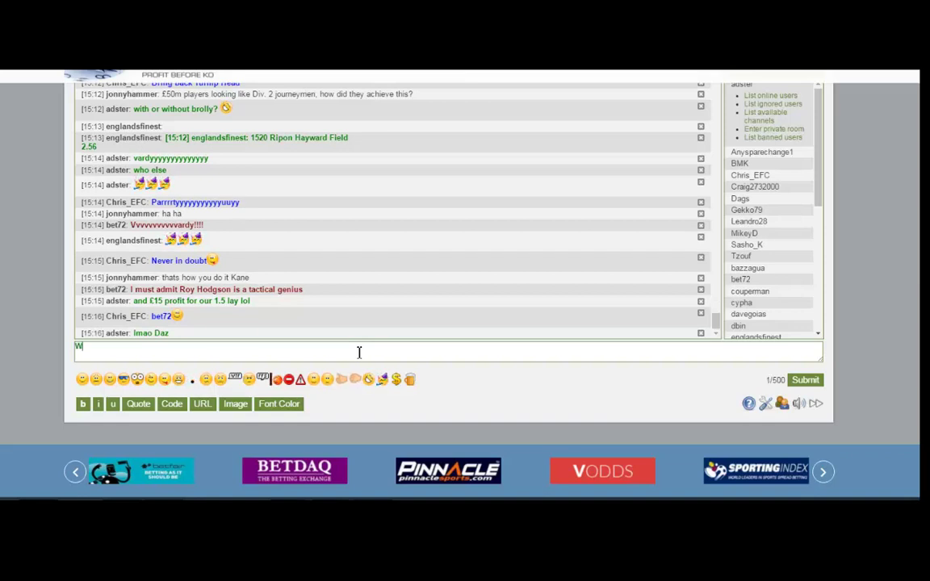
Step: Post the joke message "Wactical Wenius" addressed to the same chat member, ending with a laughing emoticon
text(ctical )
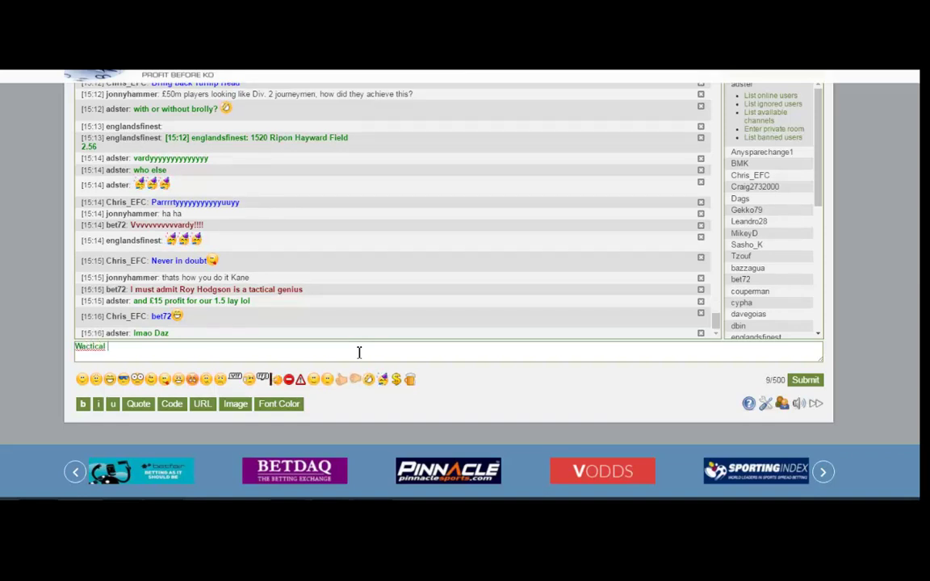
text(Wenius Waz?)
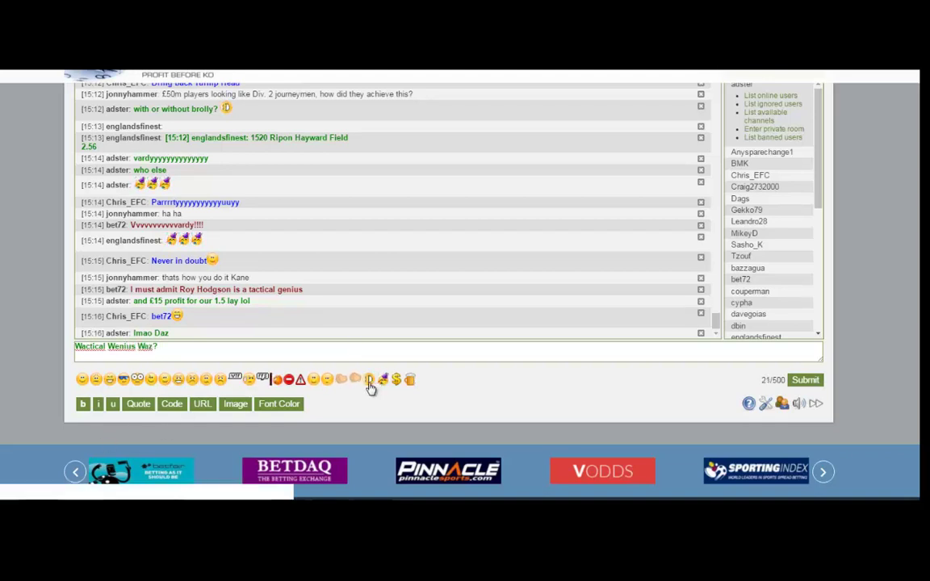
click(369, 379)
key(Return)
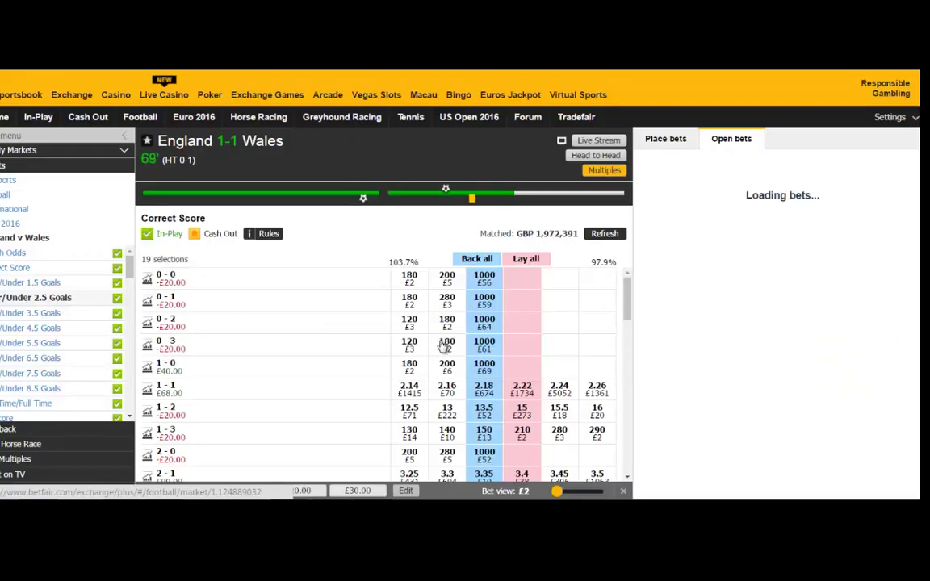
Step: Lay Over 2.5 Goals in the England v Wales Over/Under 2.5 Goals market at odds 1.85 with a £50 stake
click(36, 297)
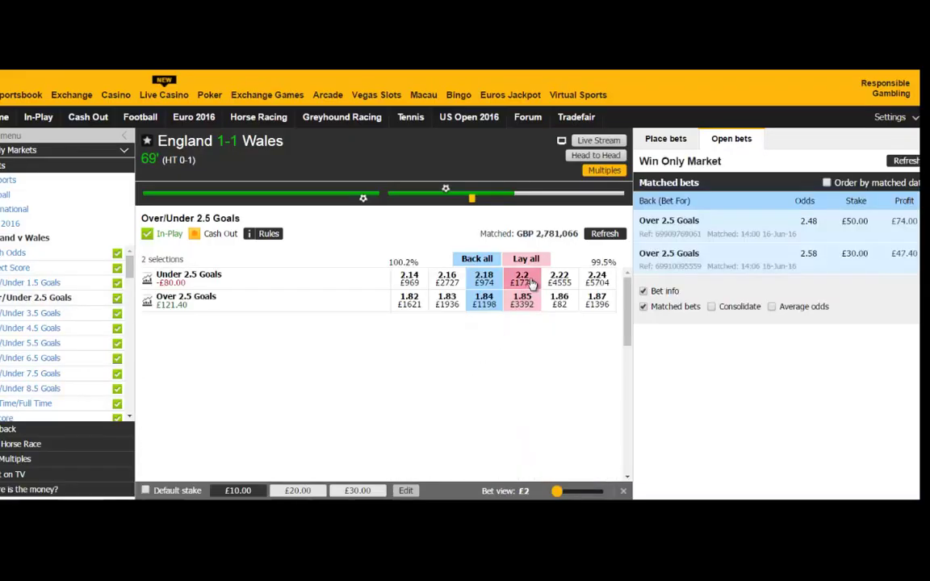
click(523, 300)
click(859, 232)
text(50)
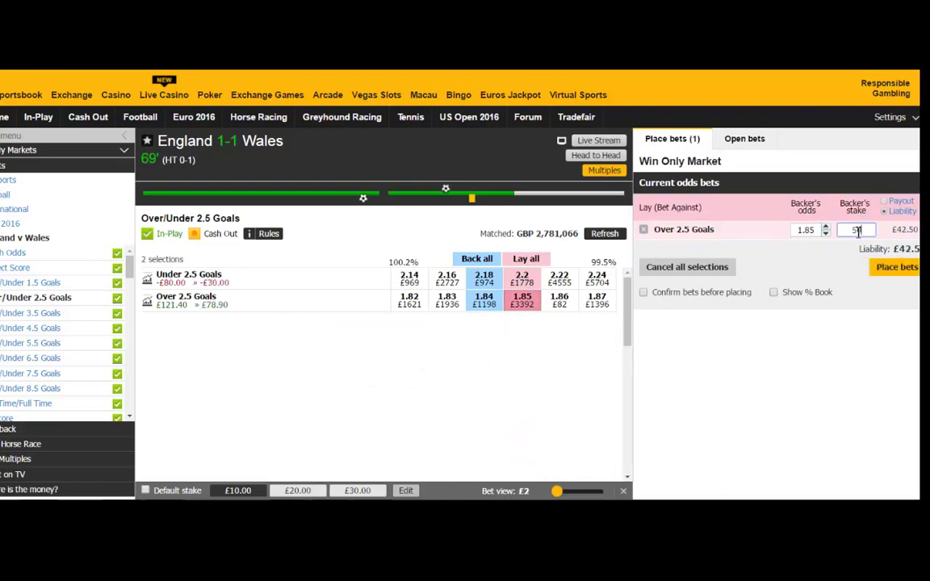
click(907, 267)
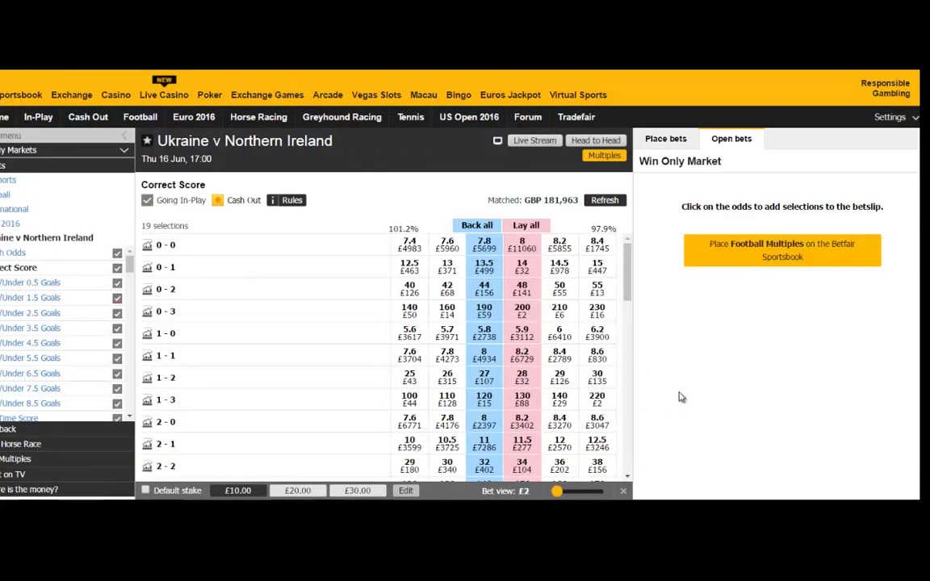
Step: Refresh the Ukraine v Northern Ireland correct score prices and examine the 2-0 price chart with the amounts available and traded
click(604, 200)
click(604, 201)
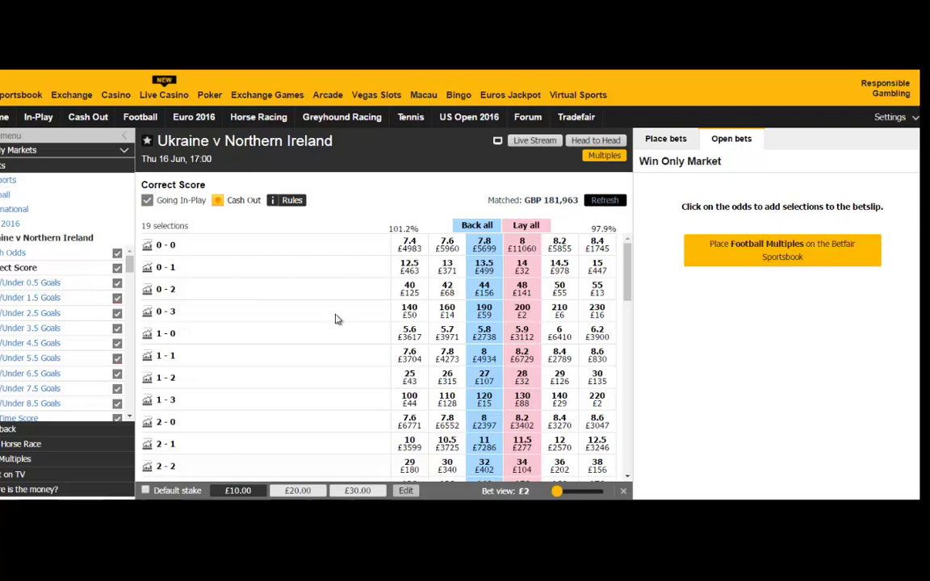
click(148, 426)
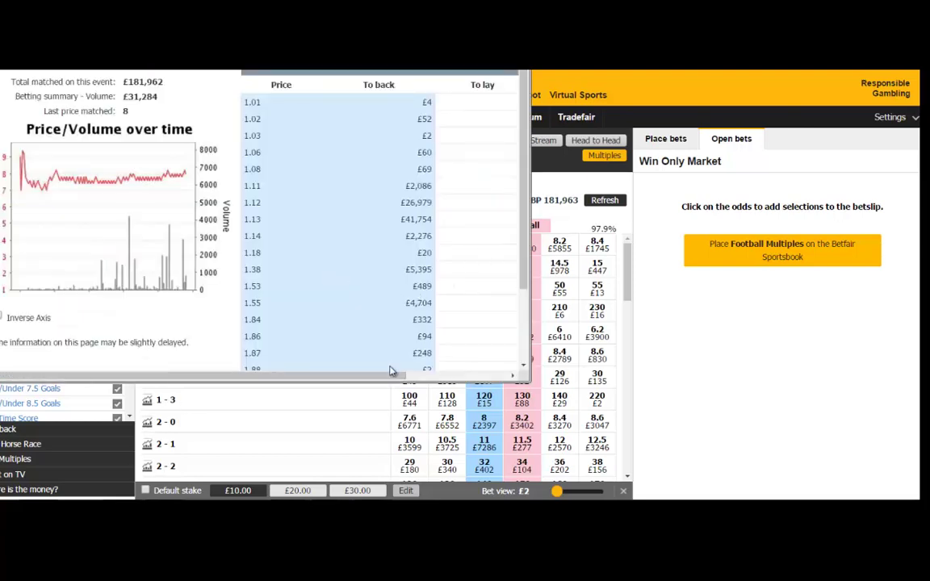
click(458, 376)
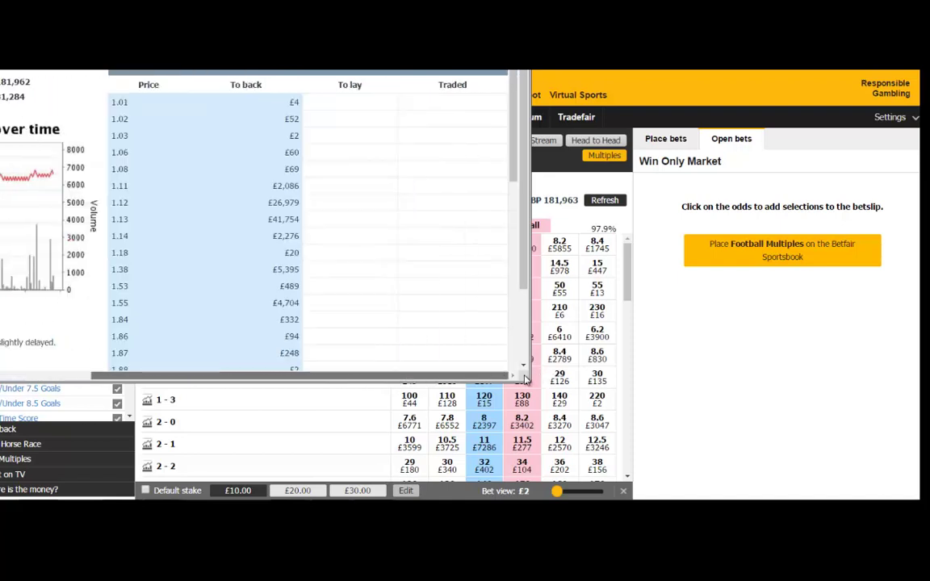
drag(509, 156, 509, 332)
scroll(523, 319, down, 1)
scroll(523, 319, down, 1)
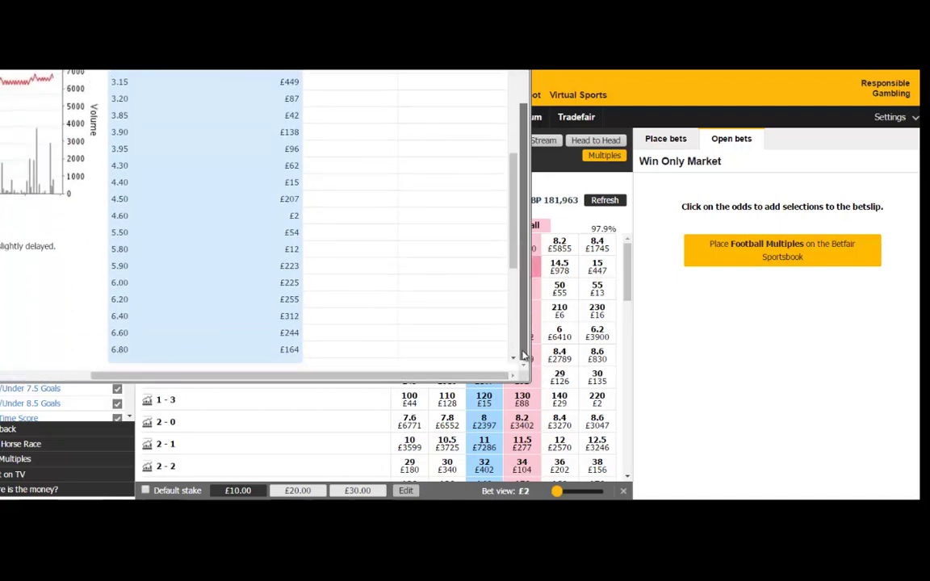
drag(515, 253, 511, 352)
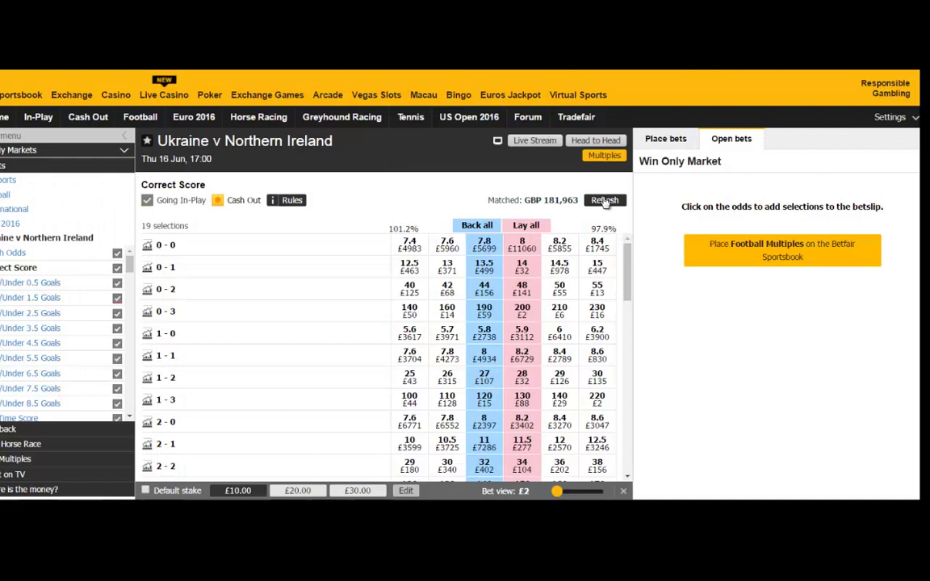
Step: Refresh the Ukraine v Northern Ireland correct score market and back 2-0 at odds 8.2 with a £400 stake
click(606, 201)
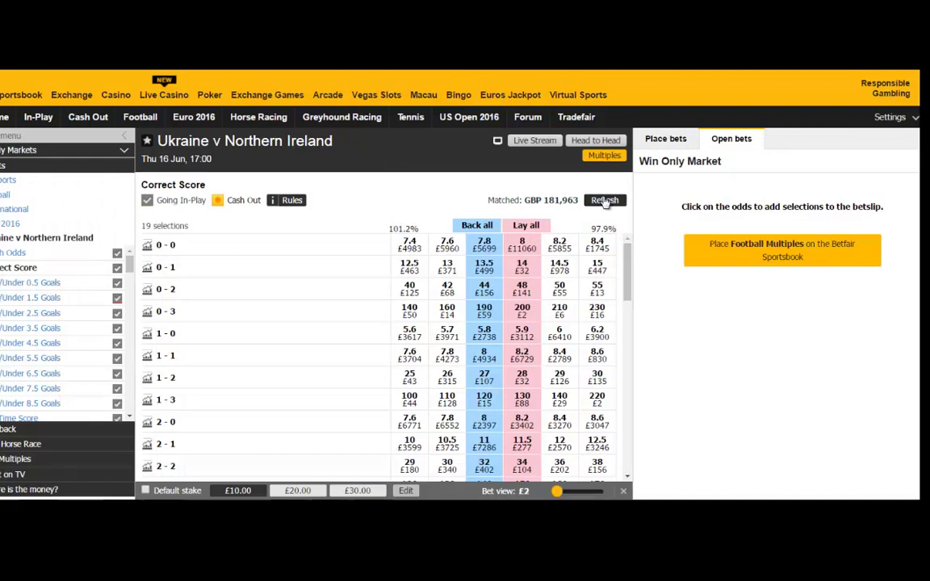
click(484, 421)
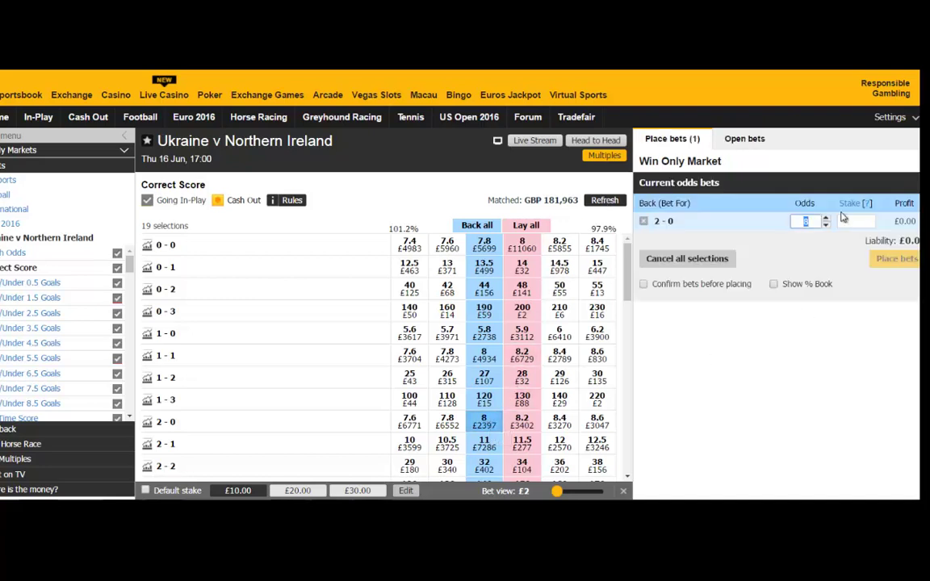
click(827, 219)
click(857, 222)
text(400)
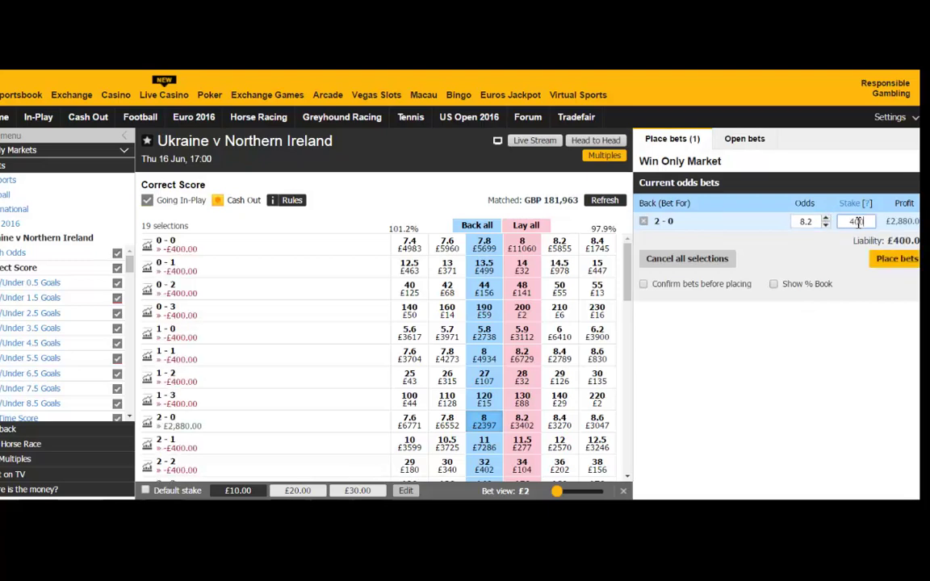
click(886, 260)
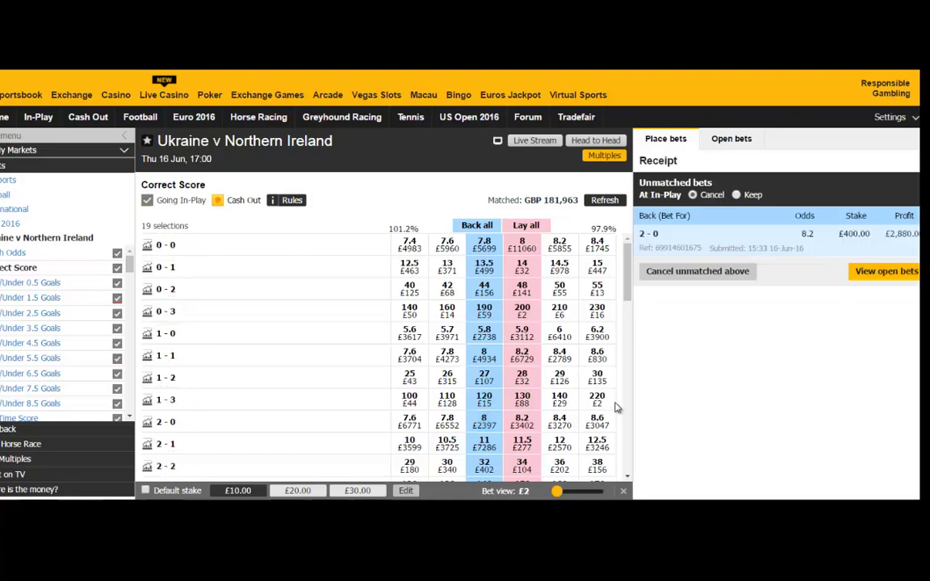
Step: Back the 2-0 correct score again at odds 8 with a £400 stake
click(491, 427)
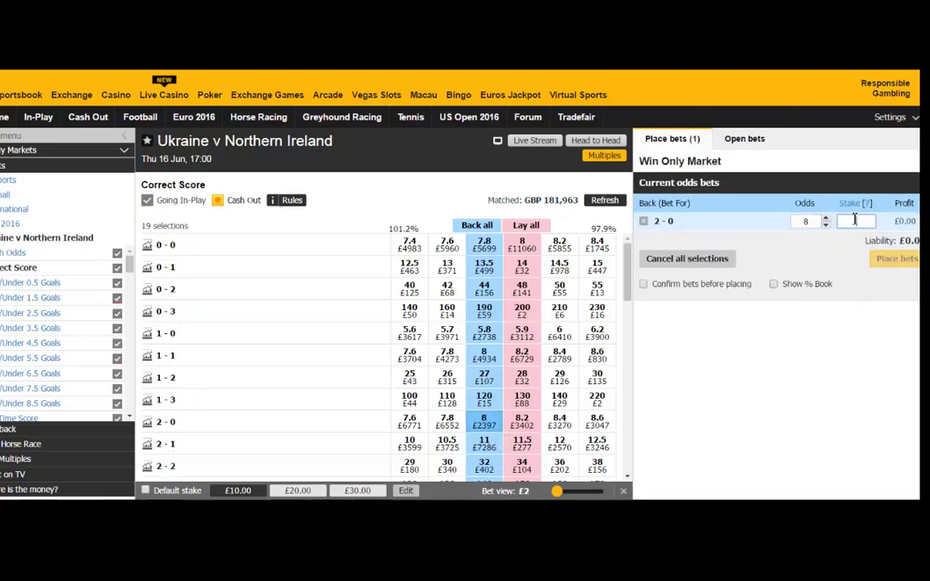
text(400)
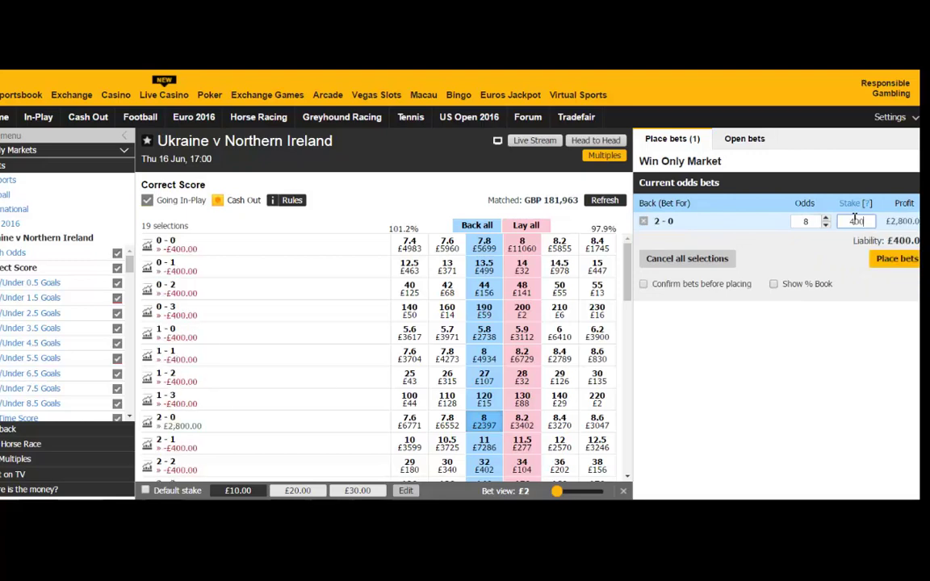
click(896, 258)
Step: Place a lay bet on the 2-0 correct score at odds 7.8 with a £400 stake
click(521, 421)
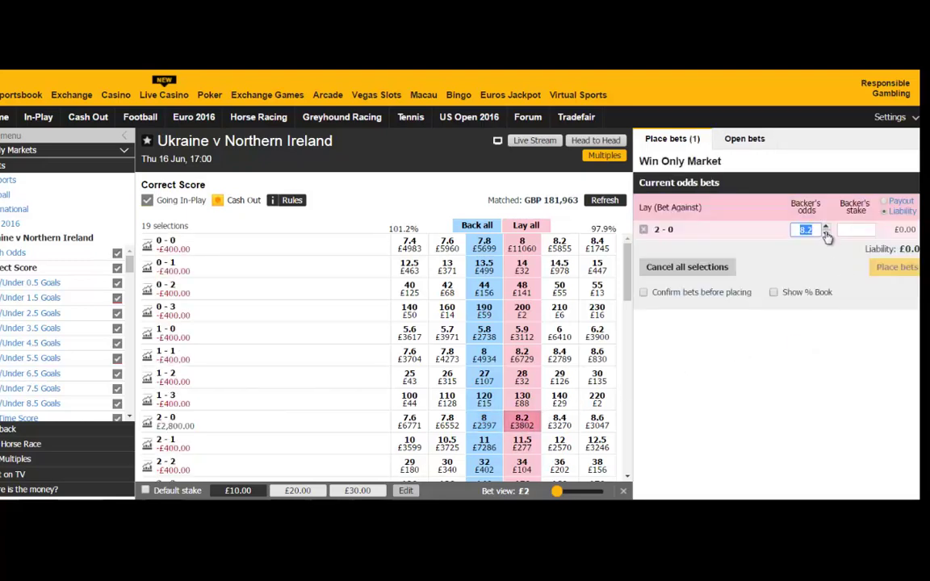
click(826, 233)
click(847, 231)
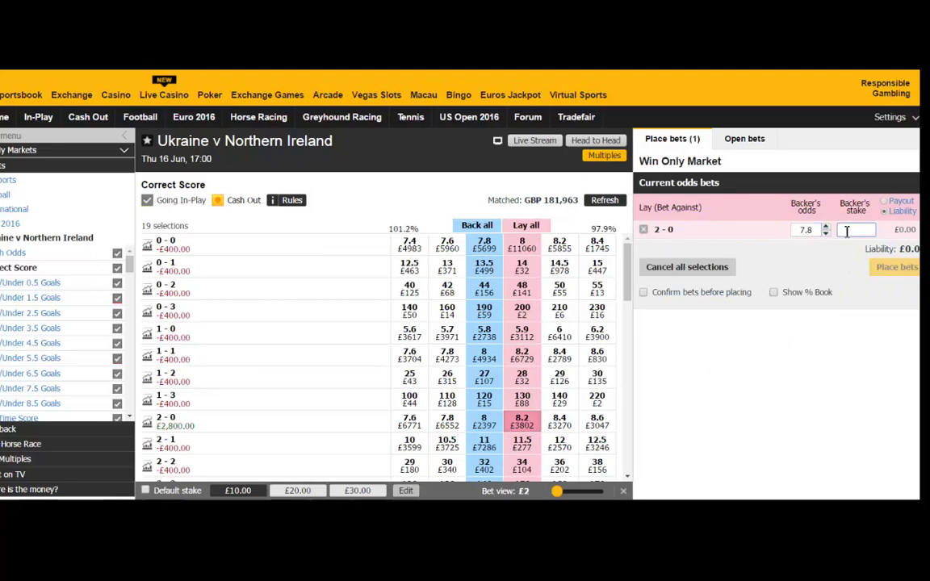
text(400)
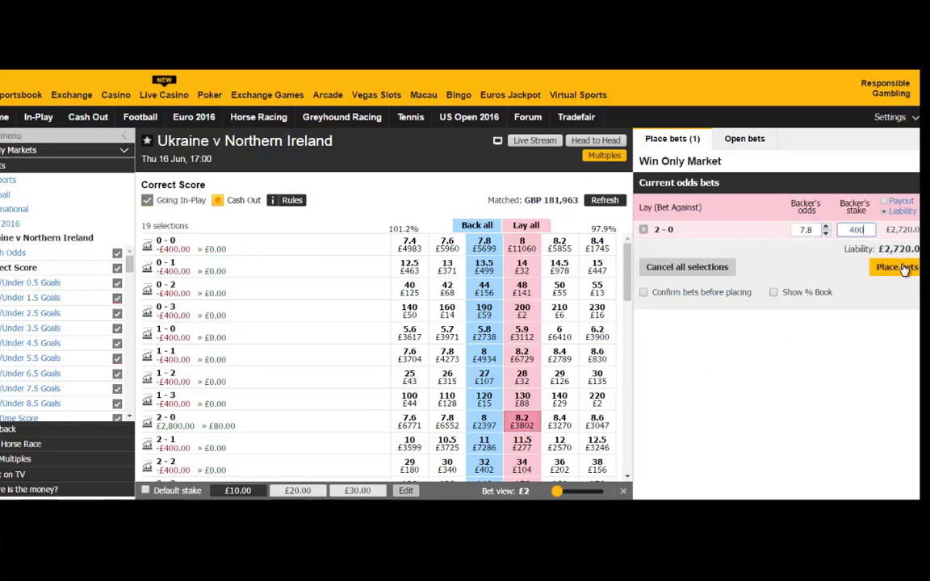
click(898, 267)
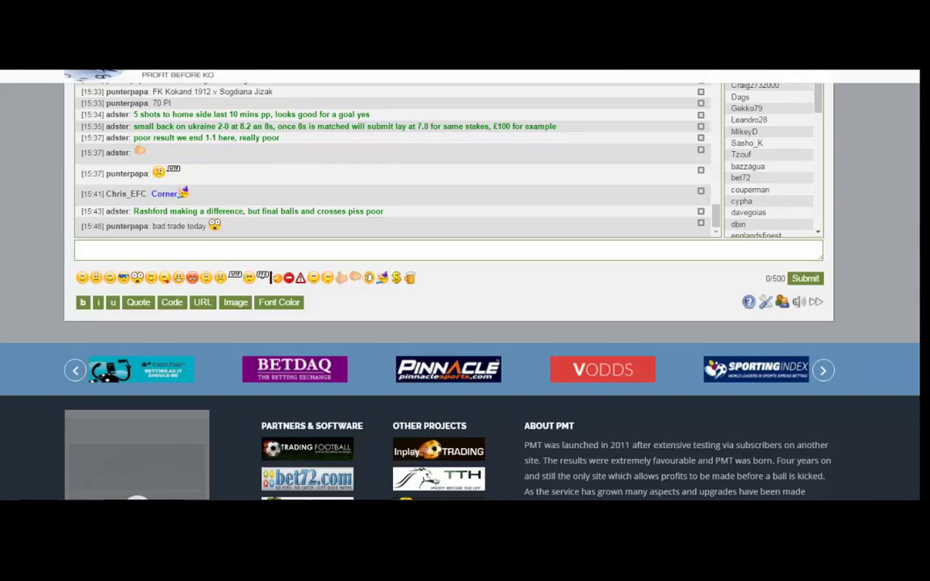
Step: Post "goal pp", "you win money" and a party emoticon as separate messages in the trading chat
text(goal pp)
key(Return)
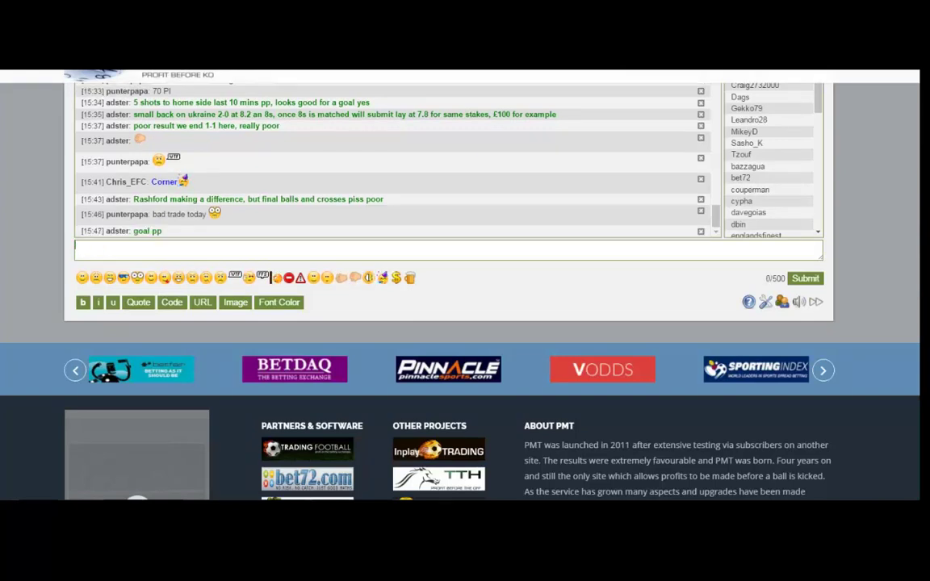
text(you win money)
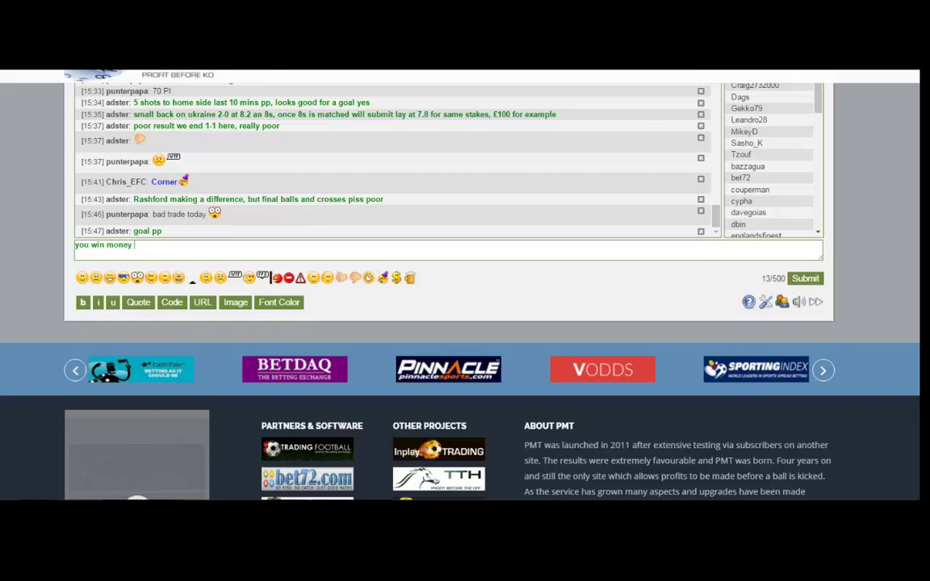
key(Return)
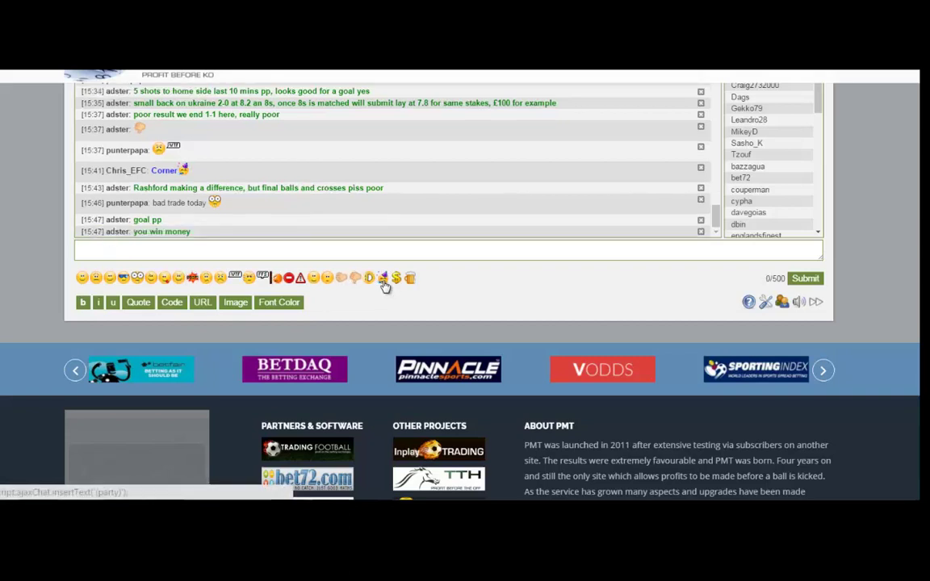
click(383, 279)
key(Return)
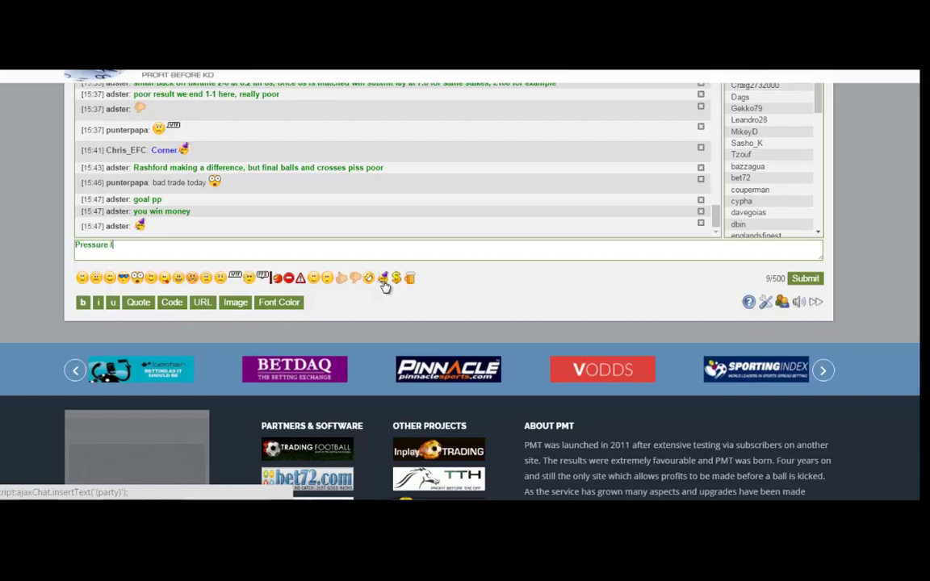
Step: Post "Pressure Index doesnt lie, when 70 or more good sign of goal or 2" in the chat, followed by a thumbs-up emoticon
key(BackSpace)
key(BackSpace)
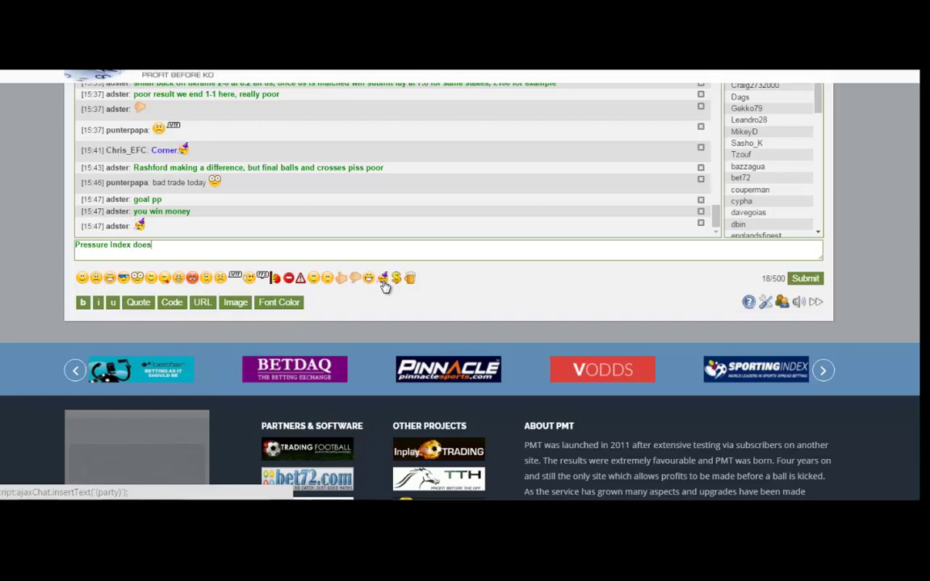
text(nt lie,)
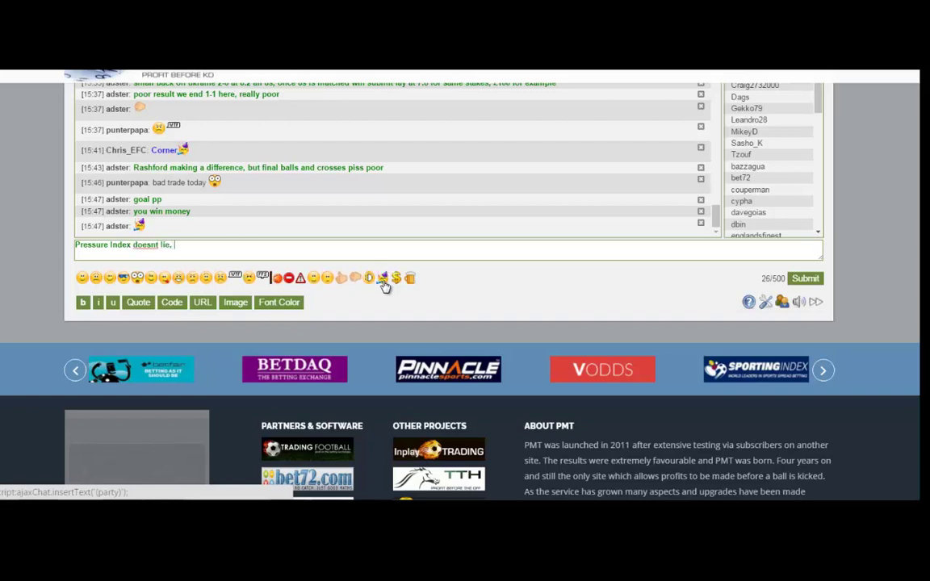
text( when 70 or more good sign of goal)
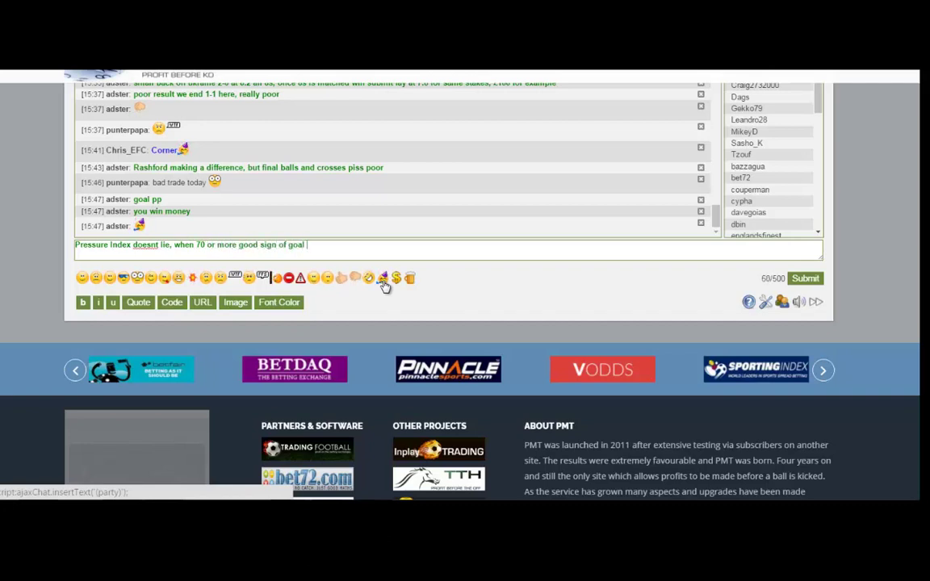
text(or 2)
key(Return)
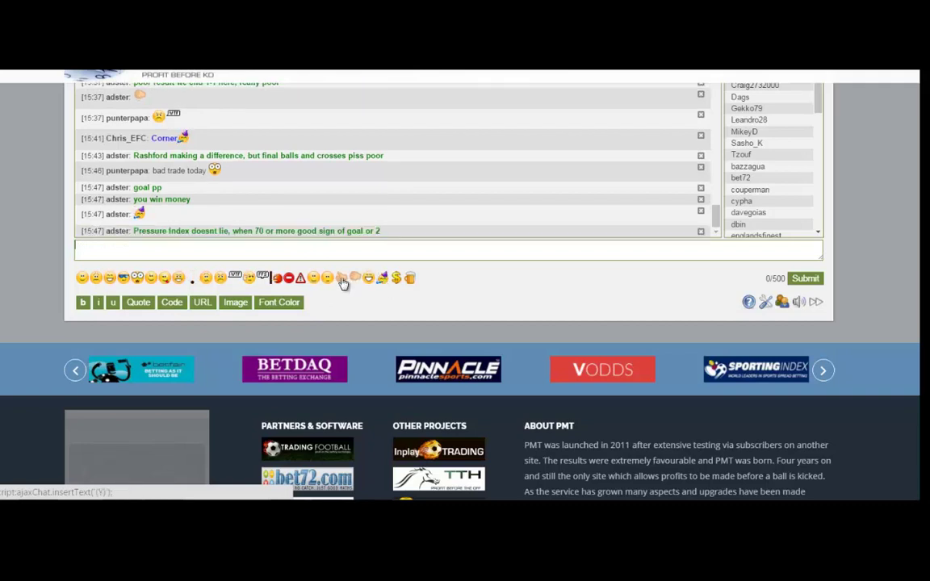
key(Return)
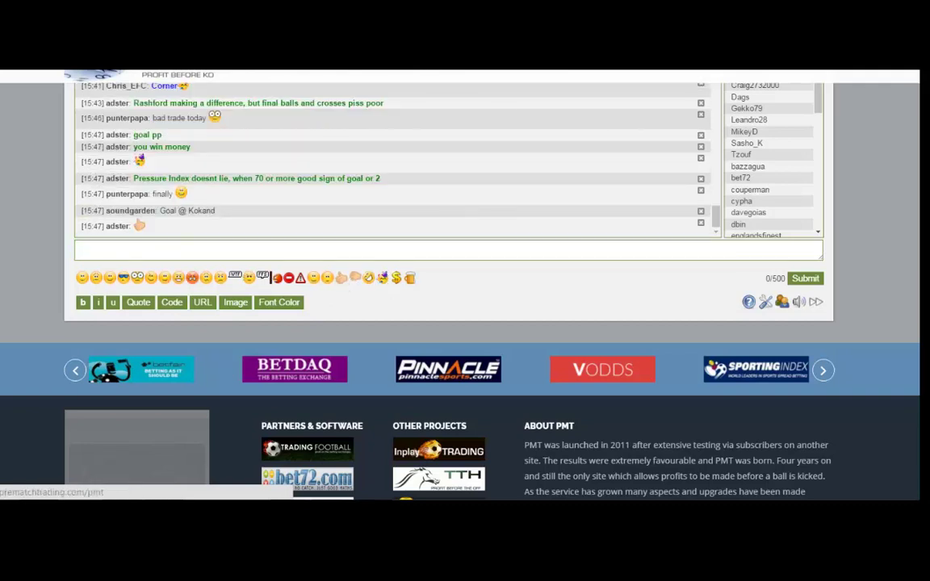
Step: Examine the FK Kokand 1912 v Sogdiana Jizak correct score and over/under prices, the Qizilqum match's correct score prices and the stats breakdowns in the Inplay Trading scanner
drag(715, 214, 715, 205)
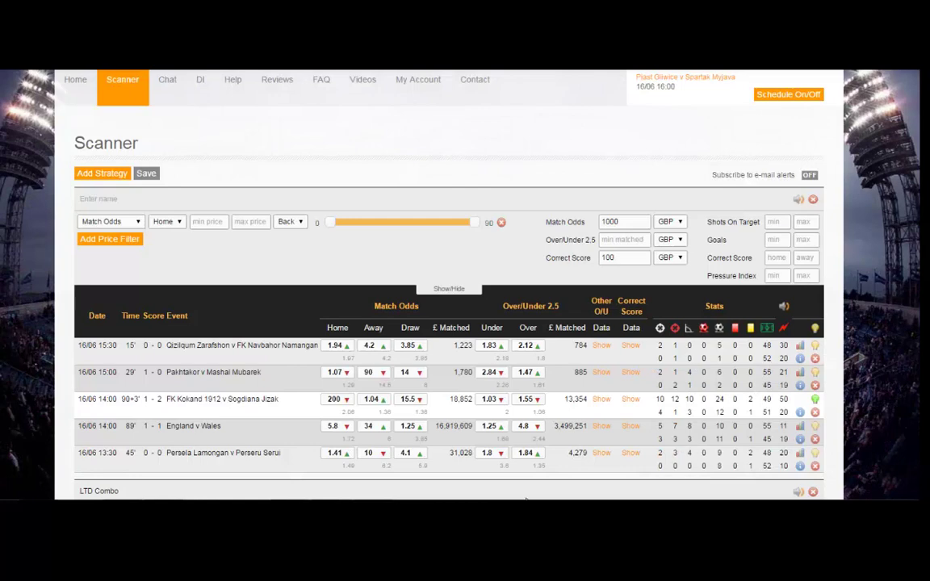
scroll(449, 323, down, 2)
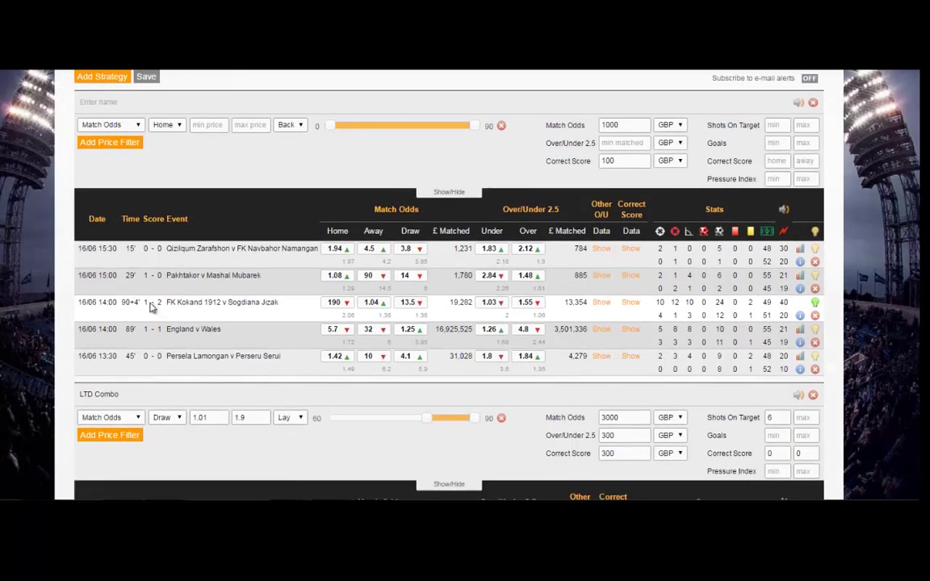
mouse_move(160, 305)
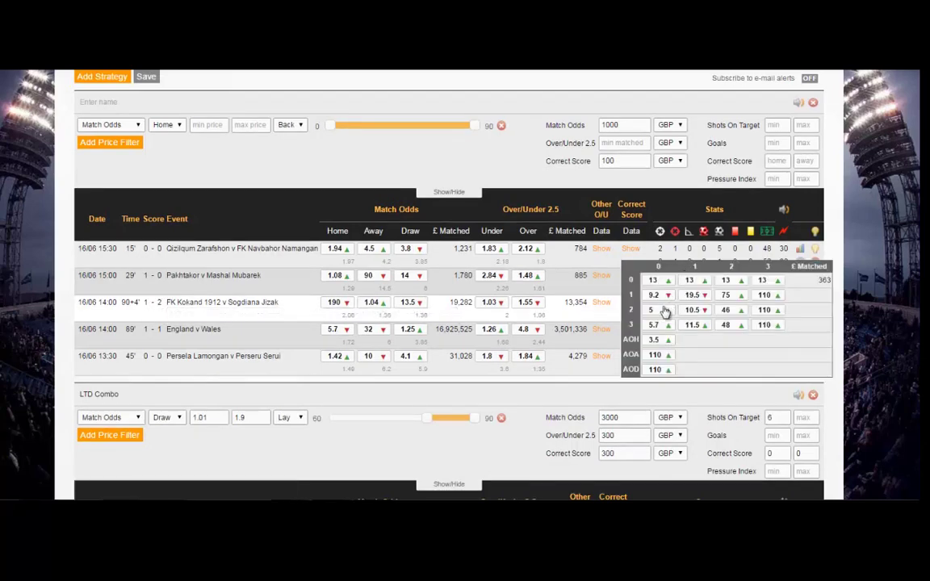
mouse_move(602, 301)
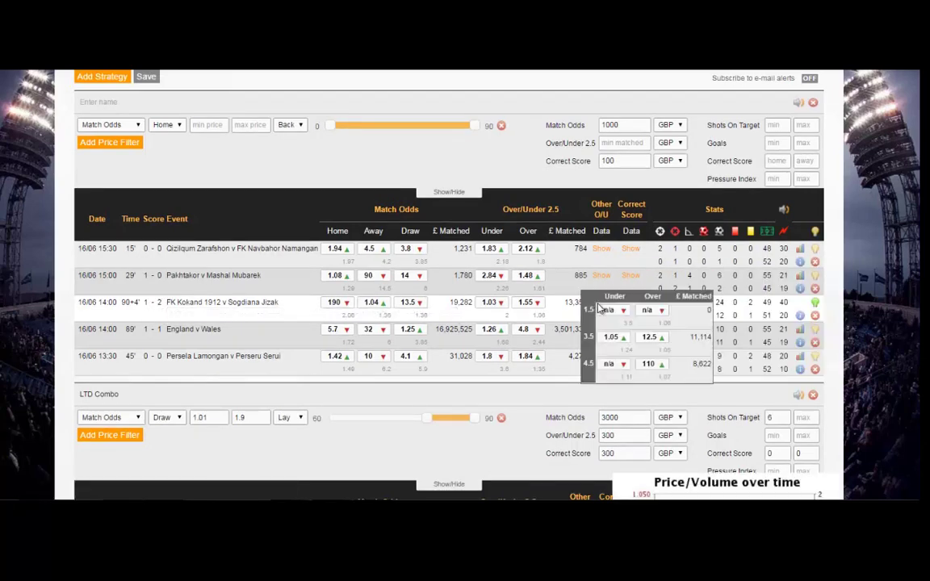
mouse_move(630, 251)
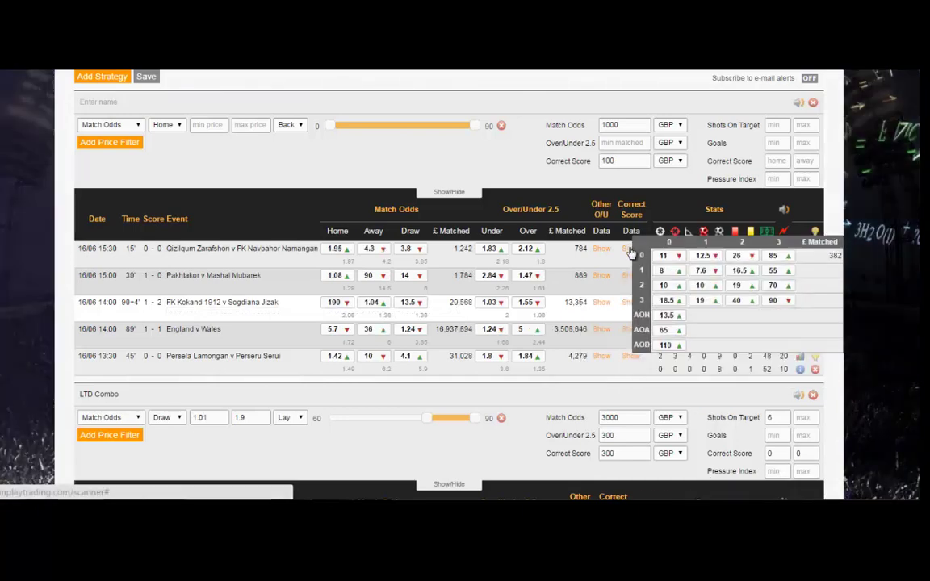
scroll(633, 253, down, 2)
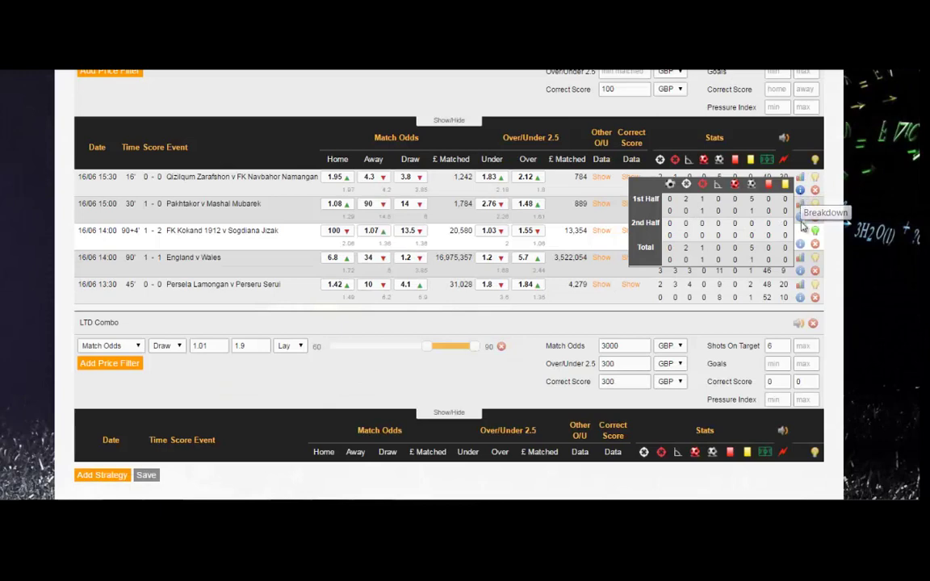
mouse_move(803, 247)
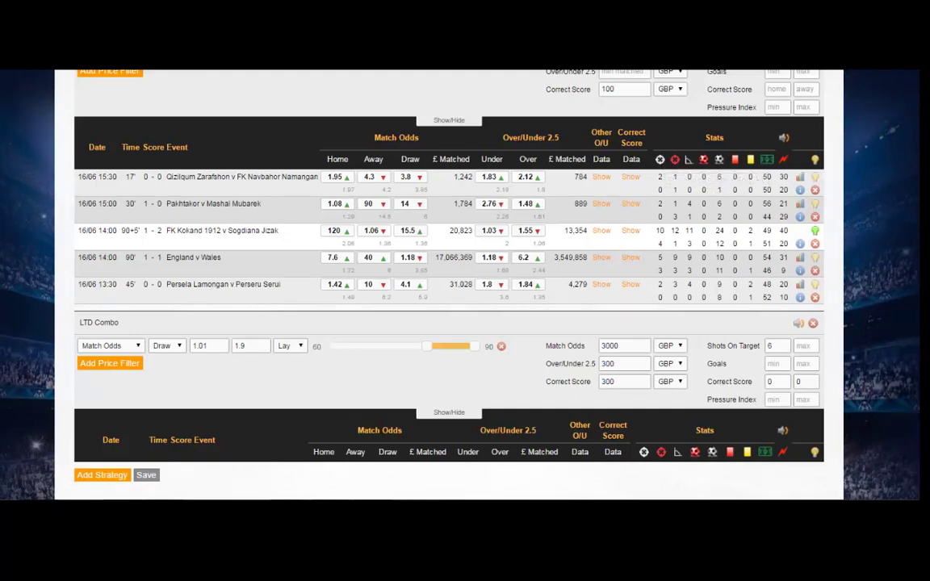
scroll(666, 163, up, 1)
scroll(449, 282, up, 3)
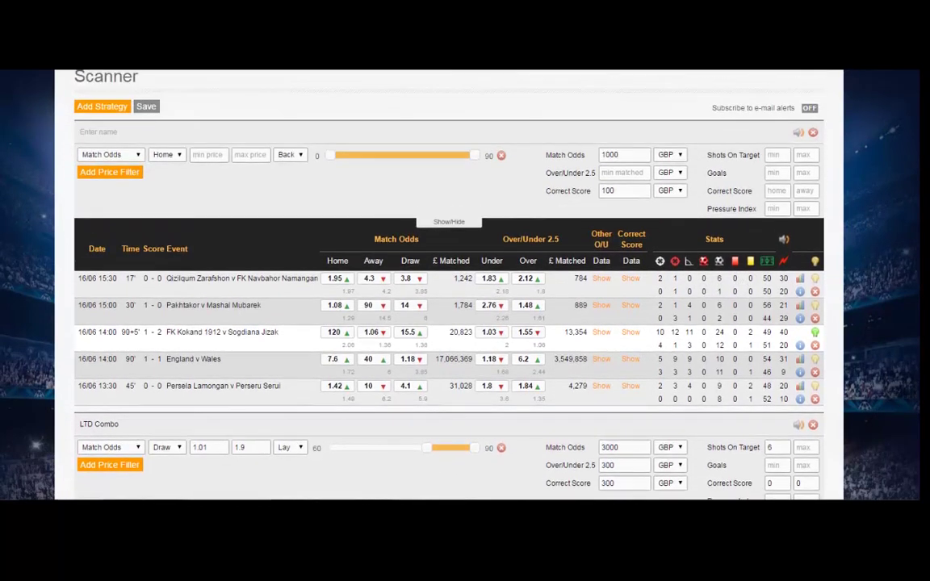
scroll(449, 282, up, 2)
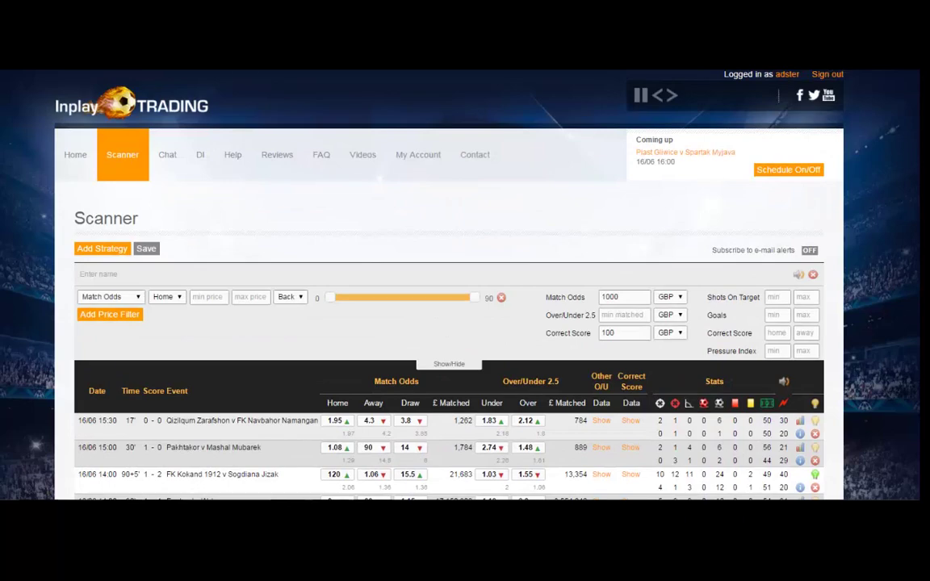
scroll(449, 283, down, 4)
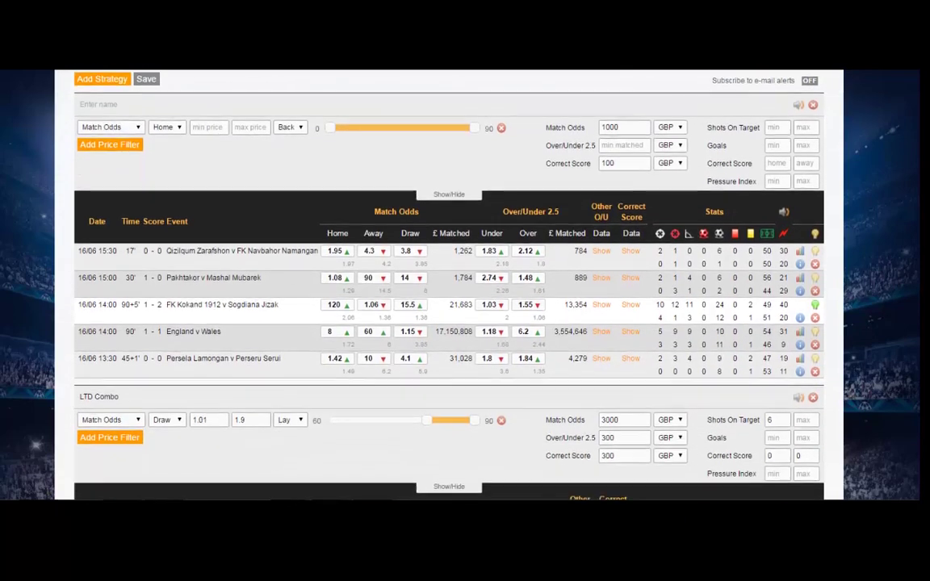
scroll(449, 283, down, 2)
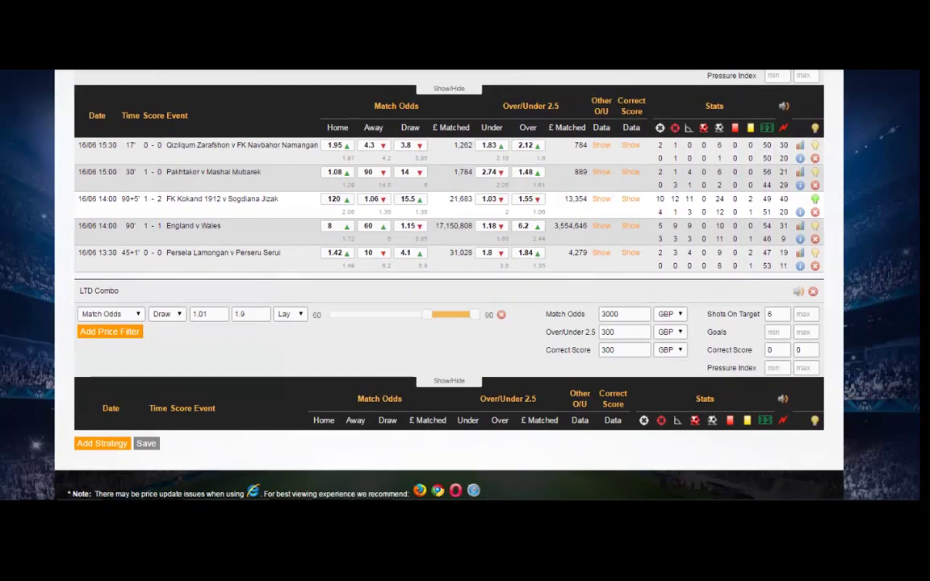
Step: Switch to Betfair and lay the 2-1 correct score in England v Wales at odds 1.06 with a £100 stake, refreshing the market
key(alt+Tab)
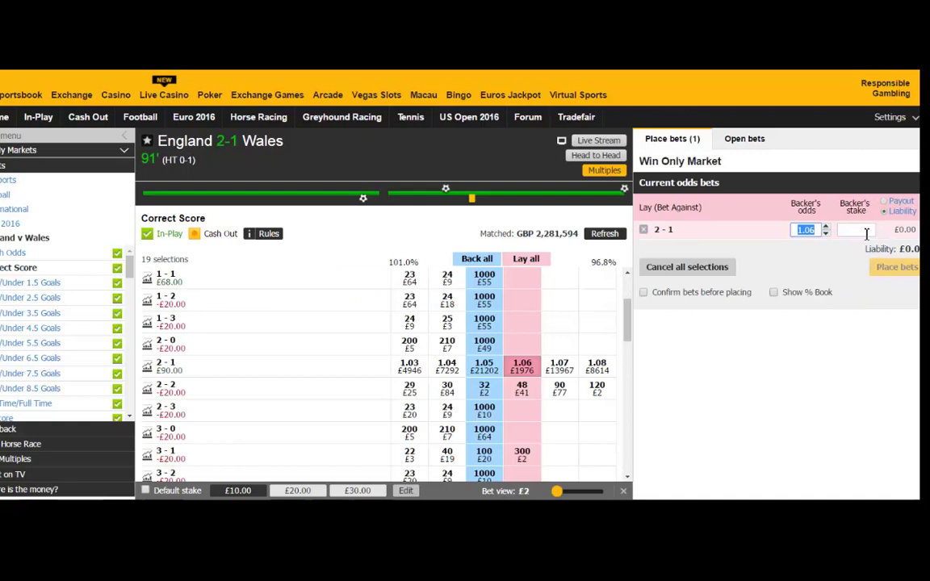
click(867, 230)
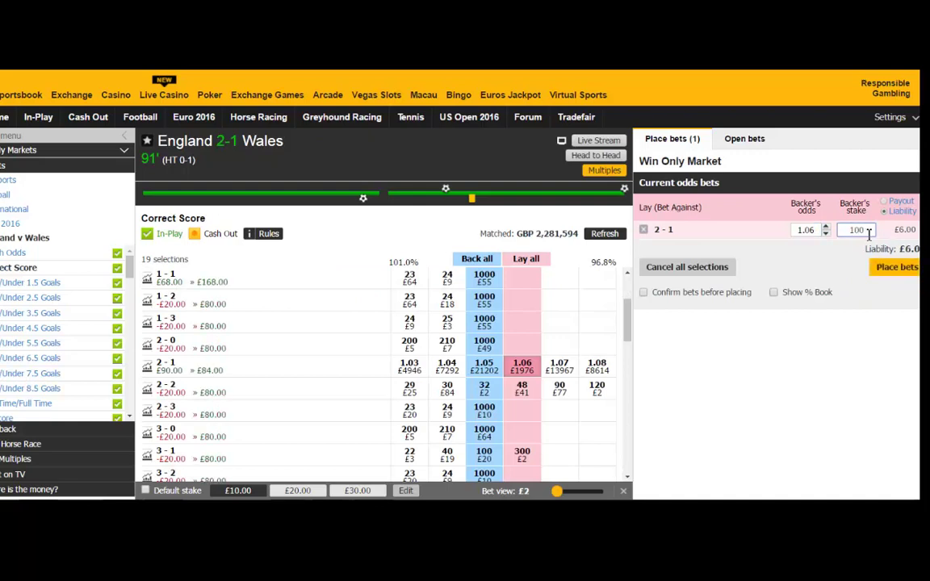
click(901, 267)
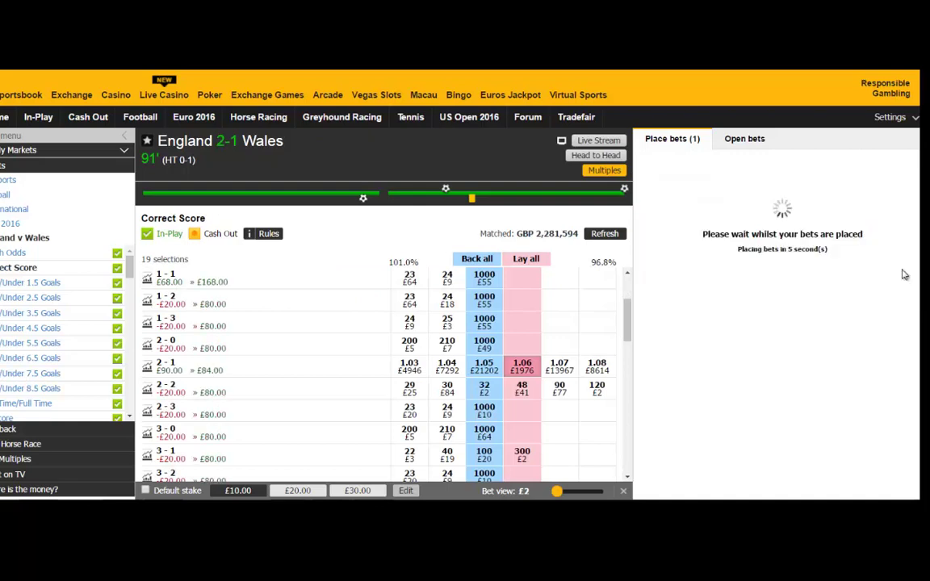
click(605, 234)
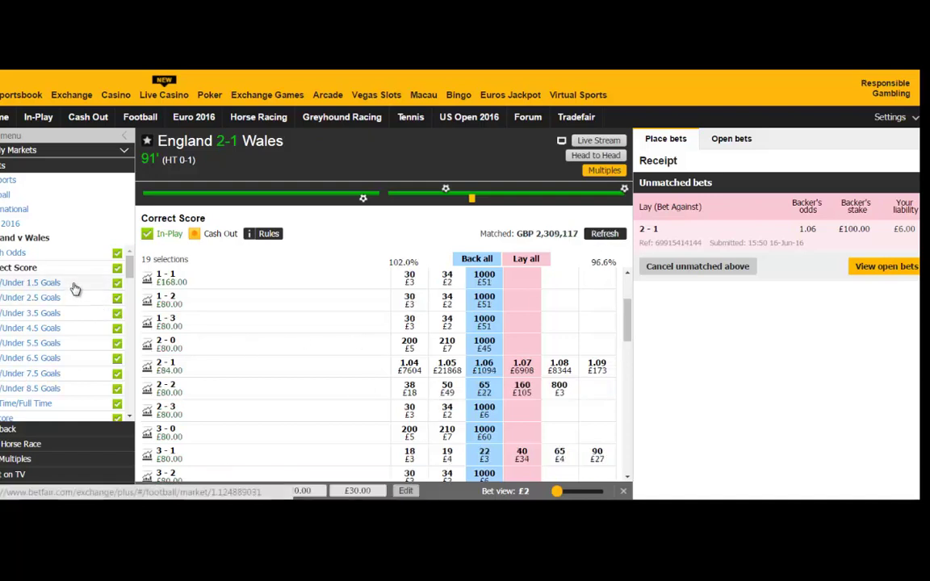
Step: Check the England v Wales Over/Under 2.5 Goals market and its matched bets, and return to the trading chat
click(66, 299)
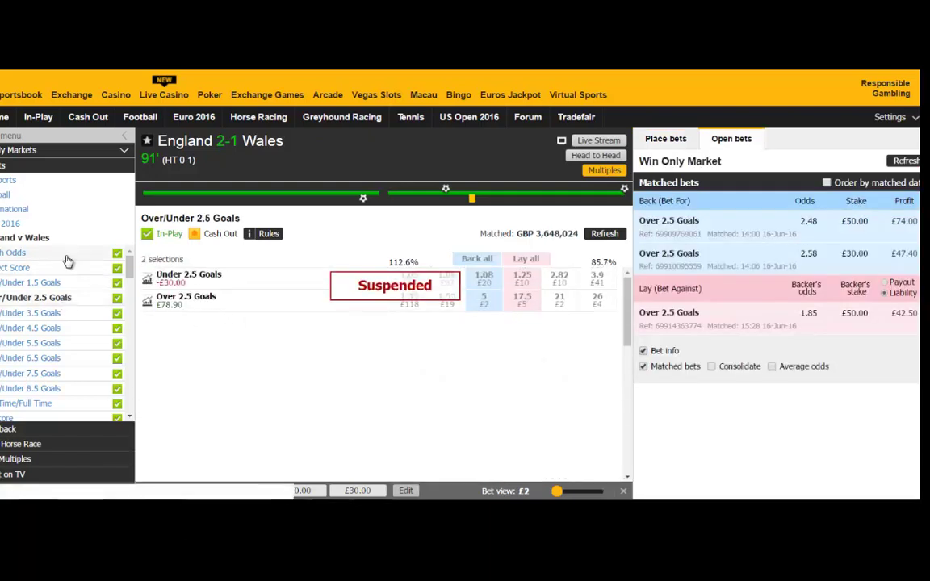
key(ctrl+Tab)
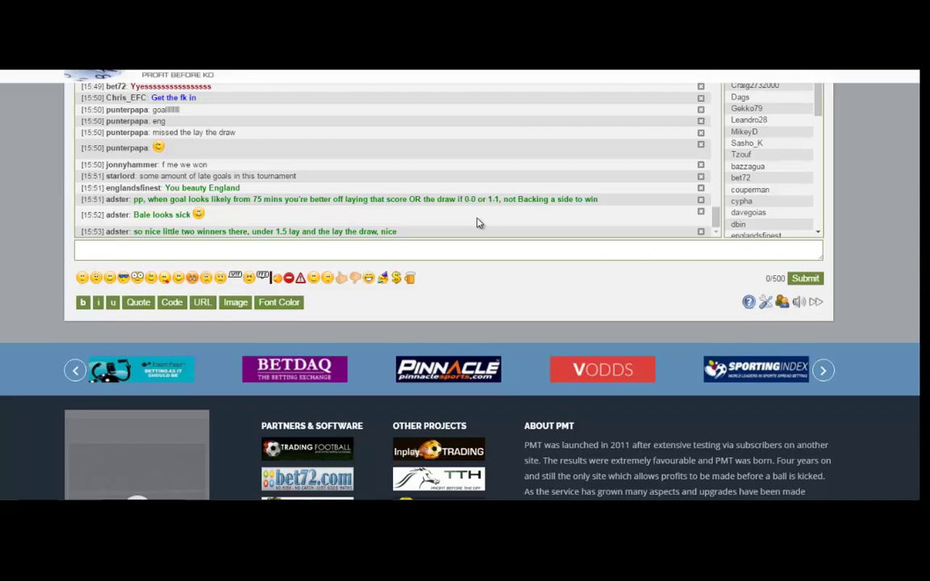